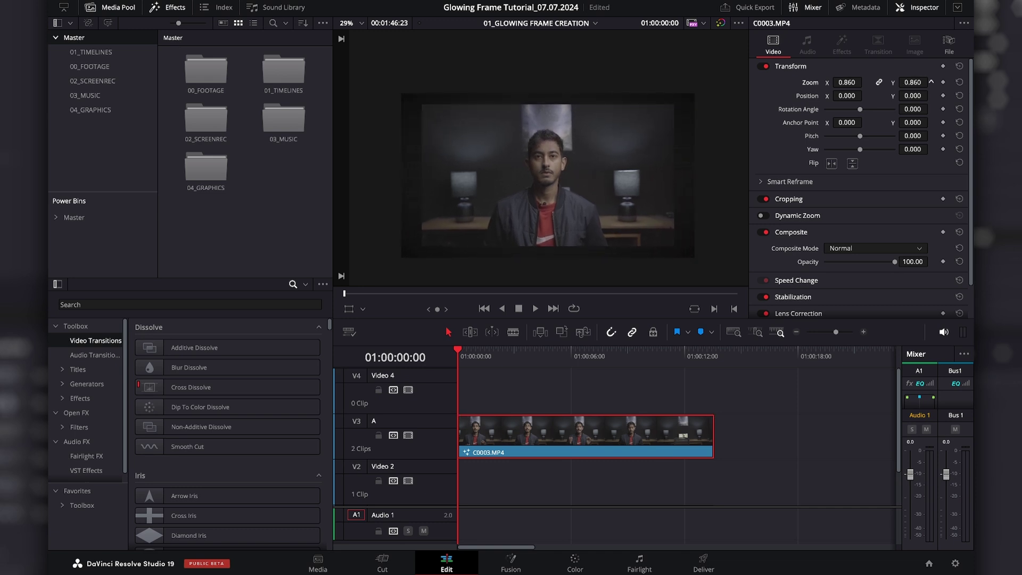
Set the C0003.MP4 clip's Transform Zoom to 0.860 in the Inspector.
scroll(643, 144, up, 1)
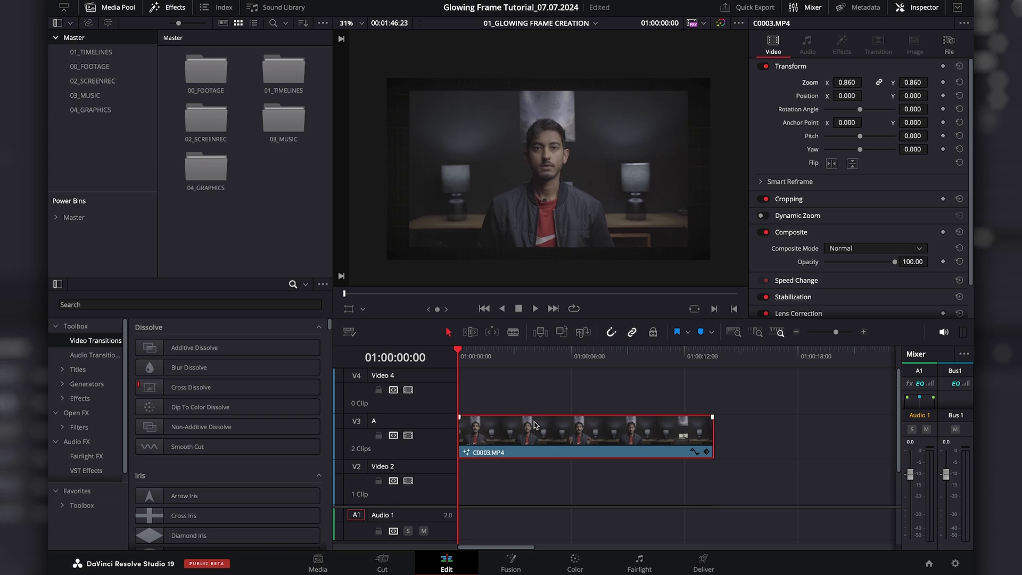
Switch to the Fusion page and reposition the MediaIn1 and MediaOut1 nodes in the node graph.
click(516, 563)
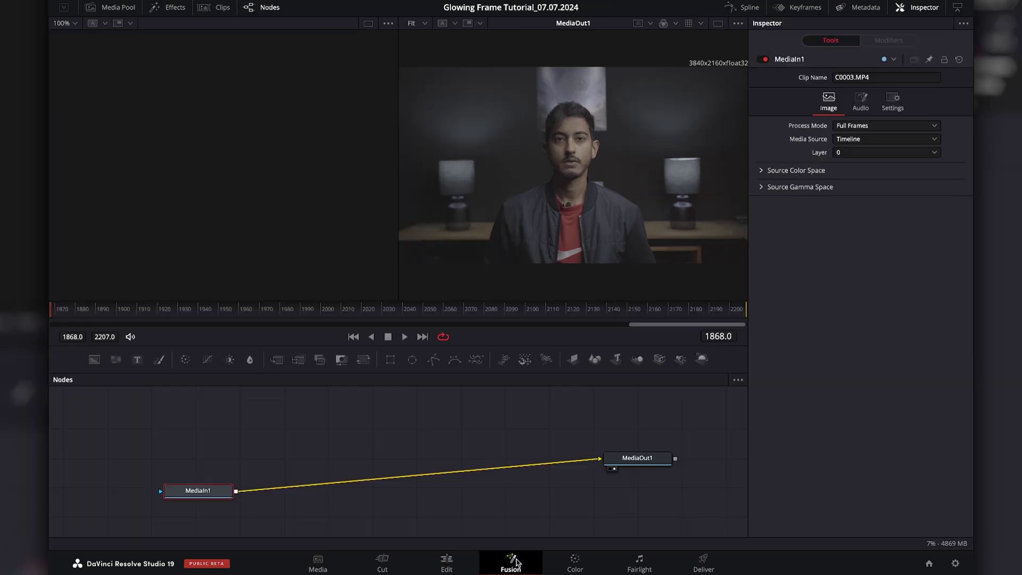
mouse_move(201, 471)
mouse_down()
mouse_move(242, 479)
mouse_move(212, 457)
mouse_up()
mouse_move(600, 431)
mouse_down()
mouse_move(654, 451)
mouse_move(617, 434)
mouse_up()
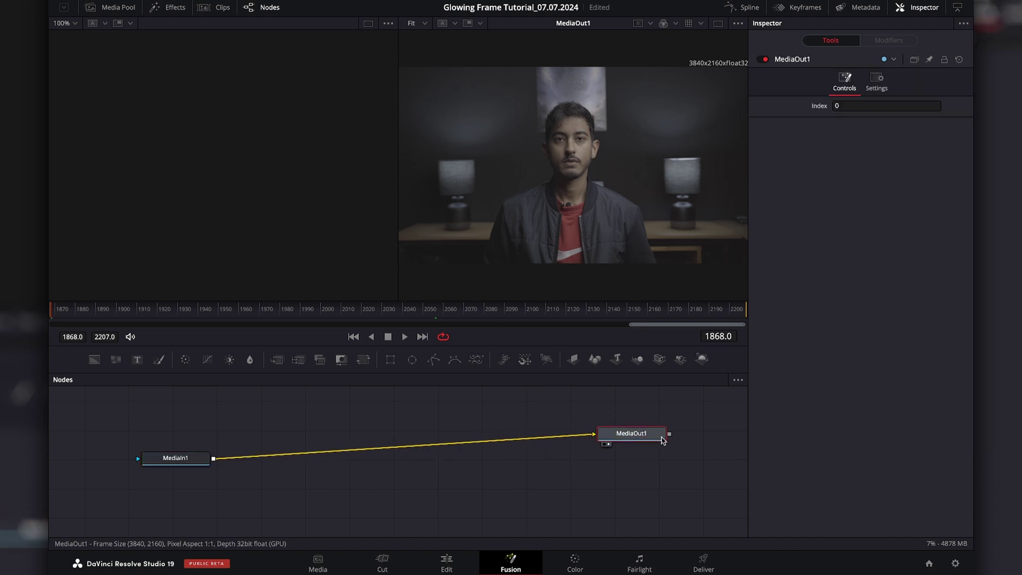
drag(171, 462, 184, 476)
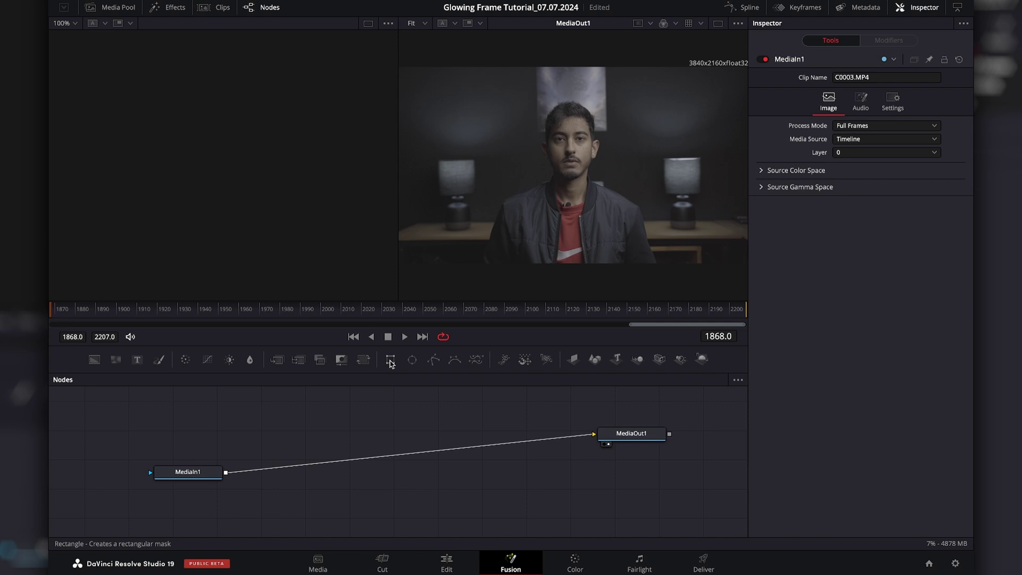
Add a Rectangle mask, connect it to MediaIn1's mask input, and enlarge it.
drag(390, 363, 202, 447)
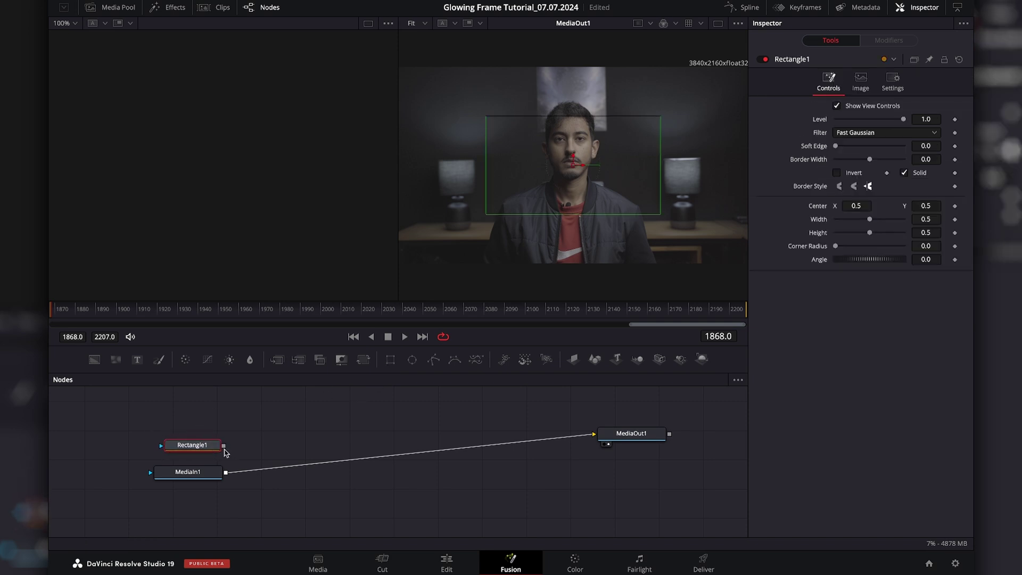
drag(337, 441, 201, 474)
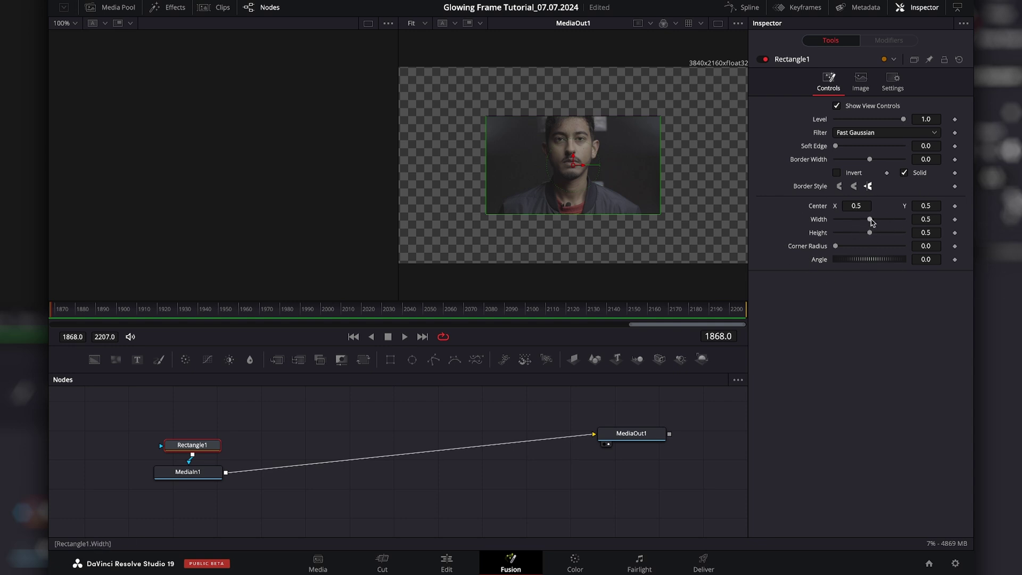
drag(870, 219, 903, 233)
scroll(470, 119, up, 3)
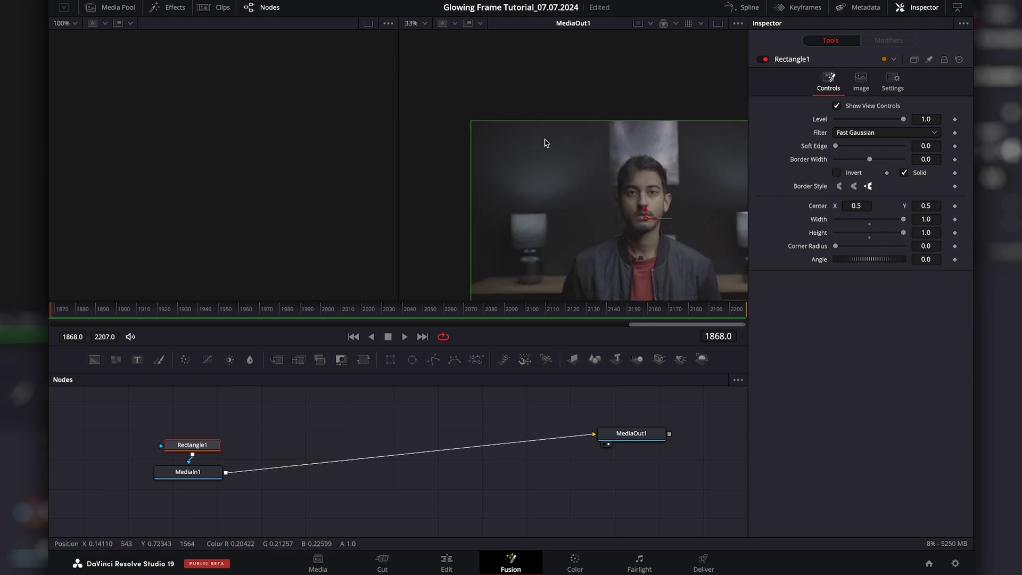
drag(502, 155, 458, 113)
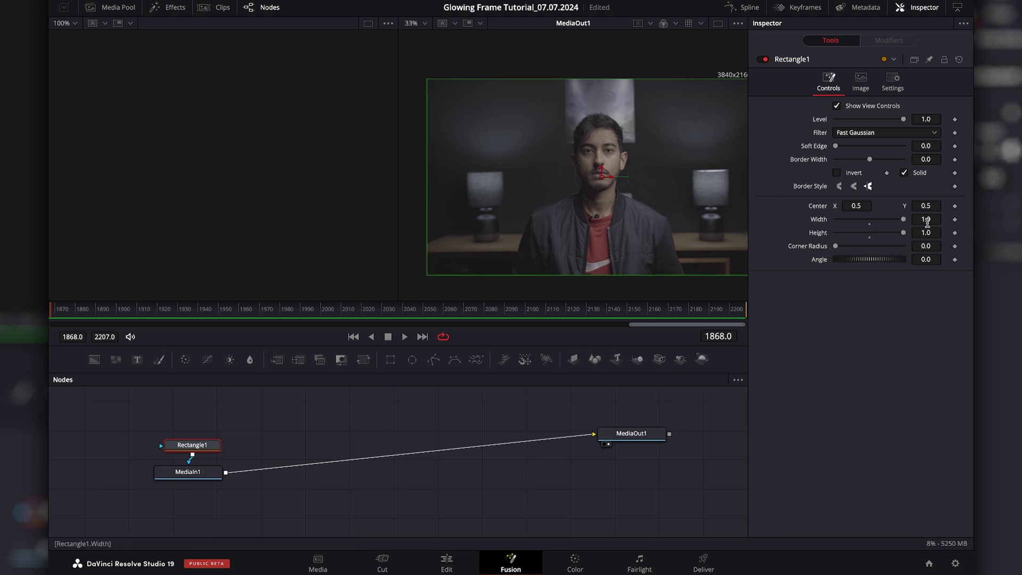
Fine-tune the rectangle mask to width 0.968 and height 0.941.
drag(927, 222, 907, 219)
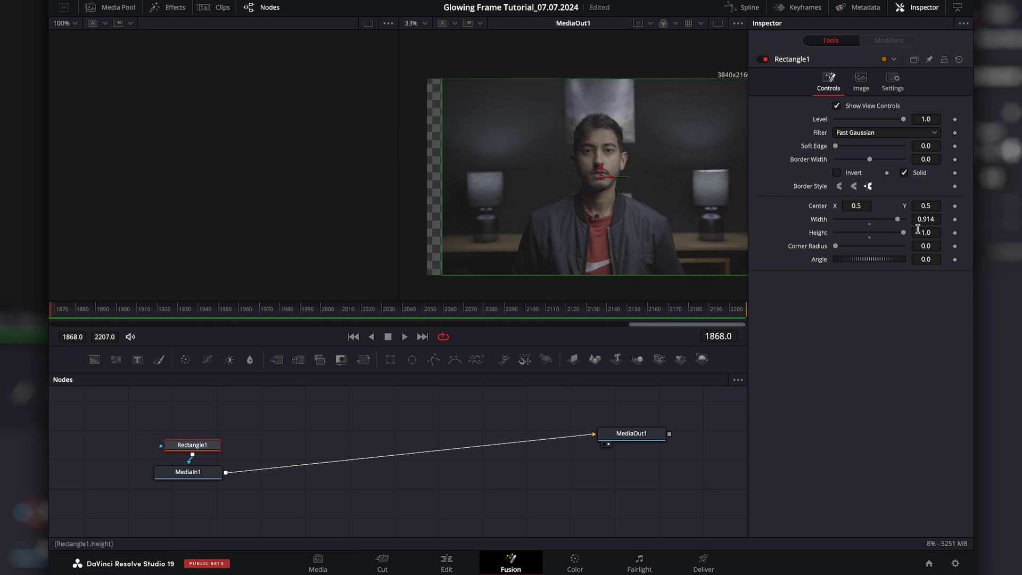
drag(924, 219, 857, 219)
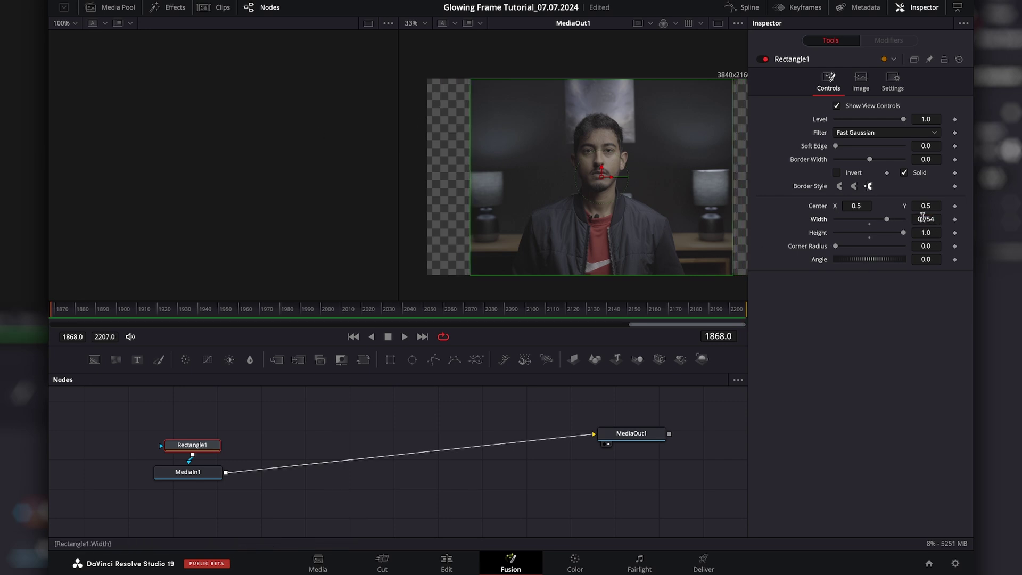
drag(922, 217, 1008, 217)
drag(927, 233, 918, 233)
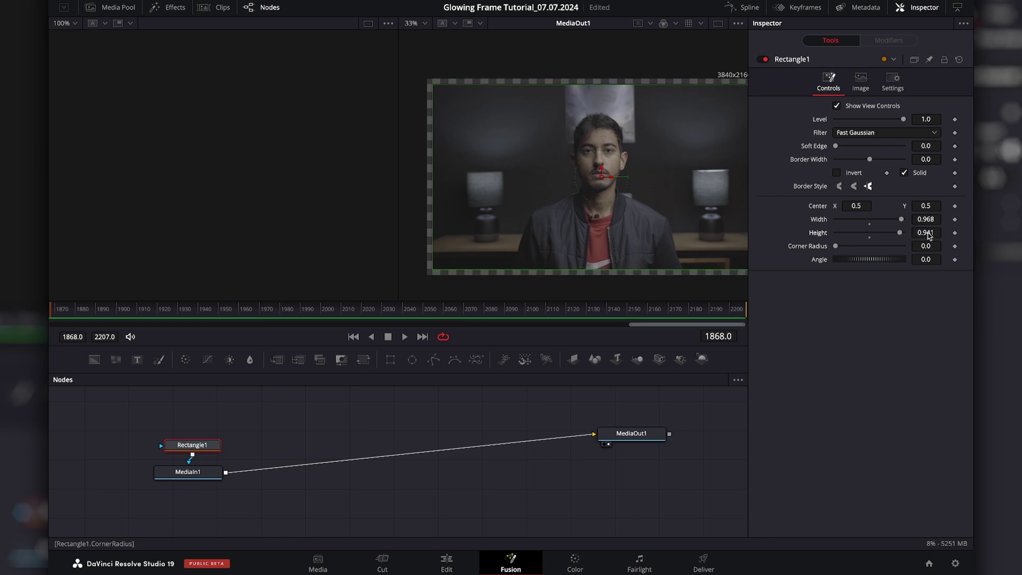
scroll(506, 114, up, 6)
scroll(610, 186, right, 3)
scroll(571, 160, up, 3)
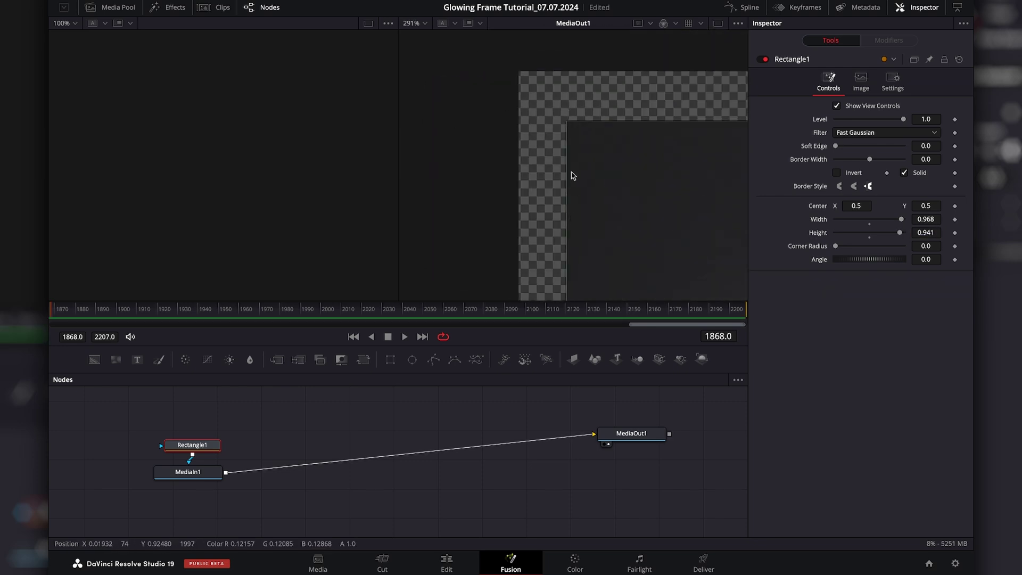
scroll(584, 131, down, 3)
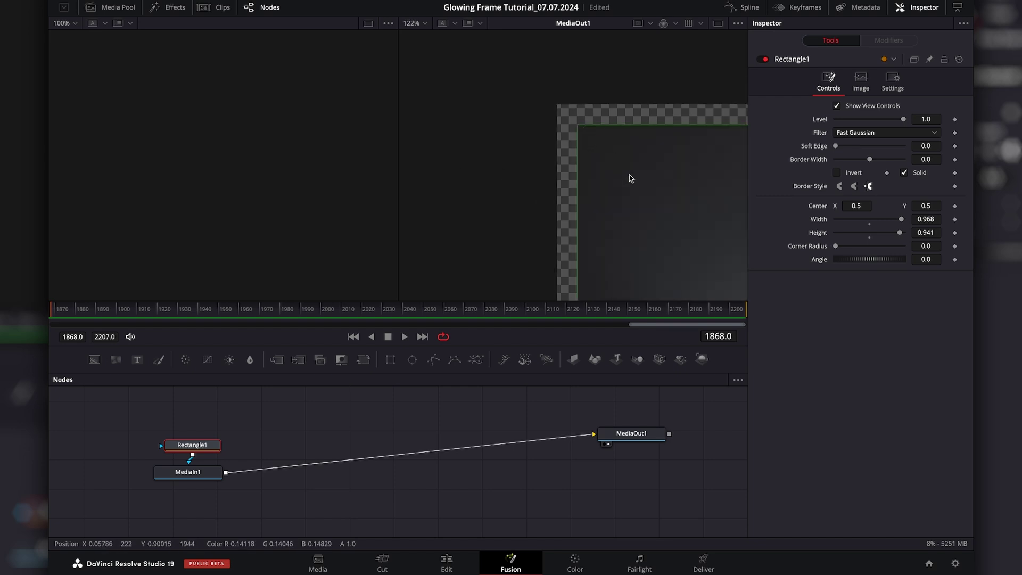
scroll(612, 165, down, 6)
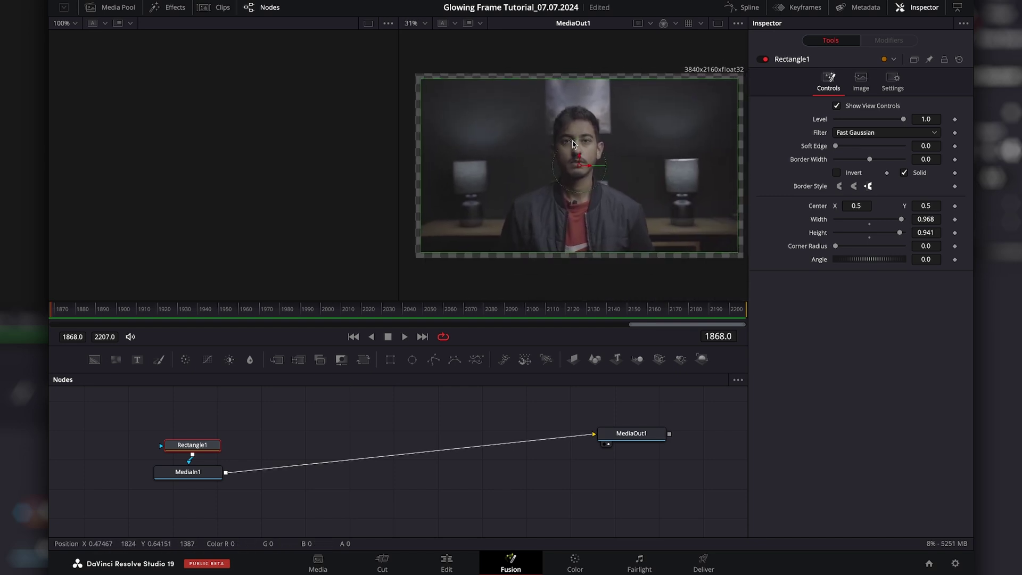
scroll(573, 143, down, 1)
Drop a Background node below MediaIn1, then add Merge1 and place it before MediaOut1.
drag(202, 446, 212, 434)
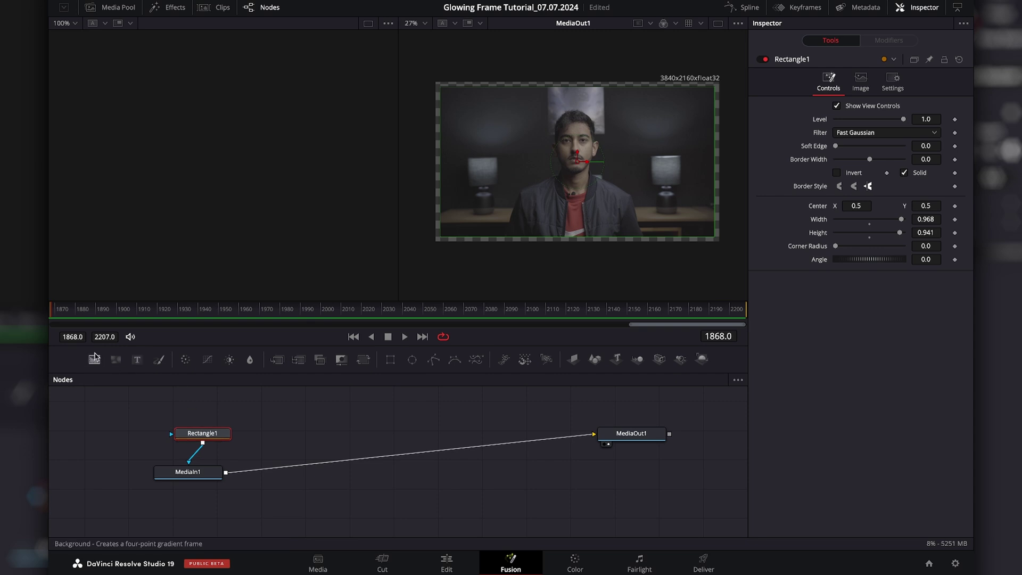
drag(95, 358, 182, 511)
click(202, 475)
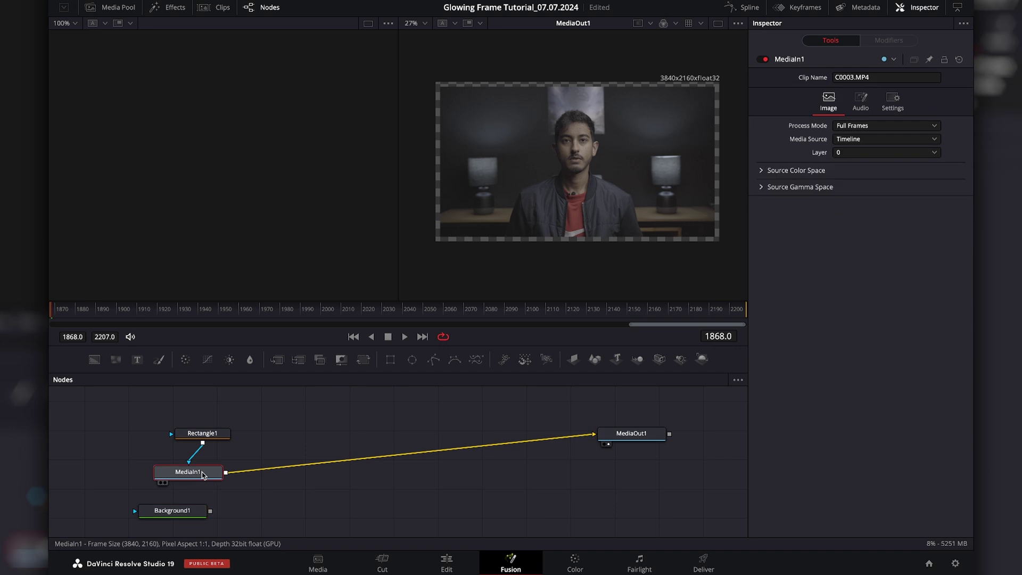
key(shift+space)
text(SOFT)
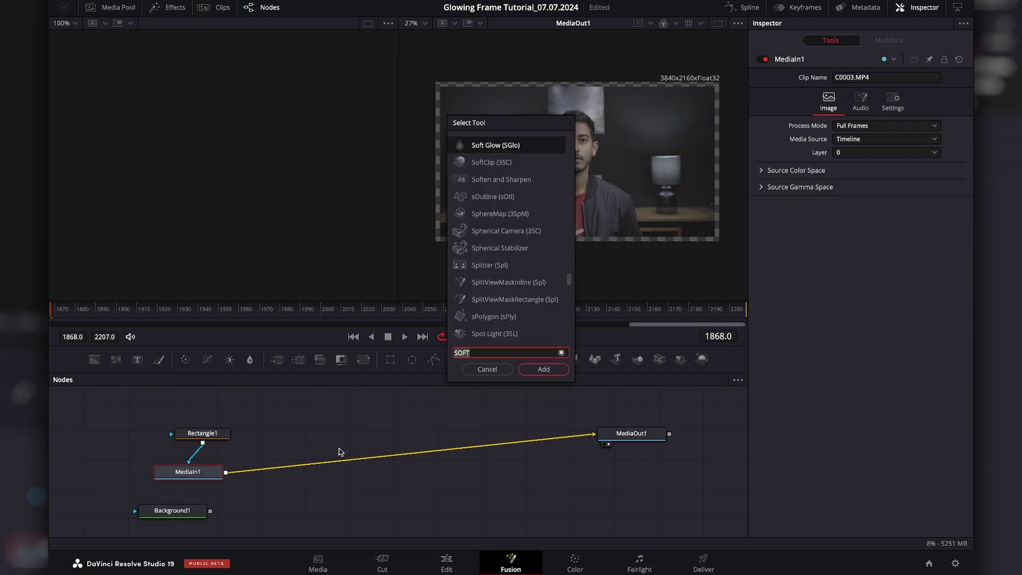
key(BackSpace)
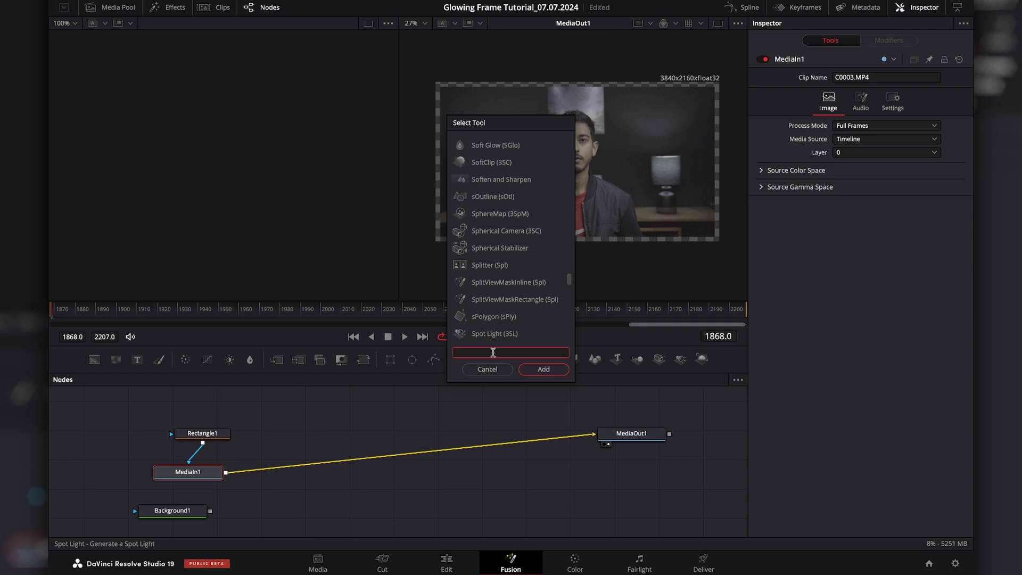
text(MER)
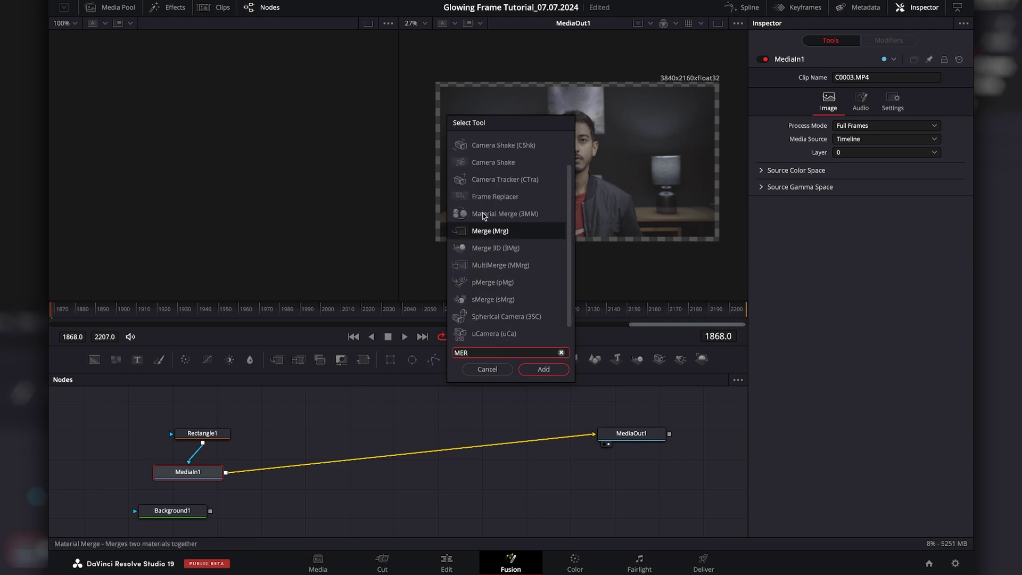
click(488, 231)
click(544, 369)
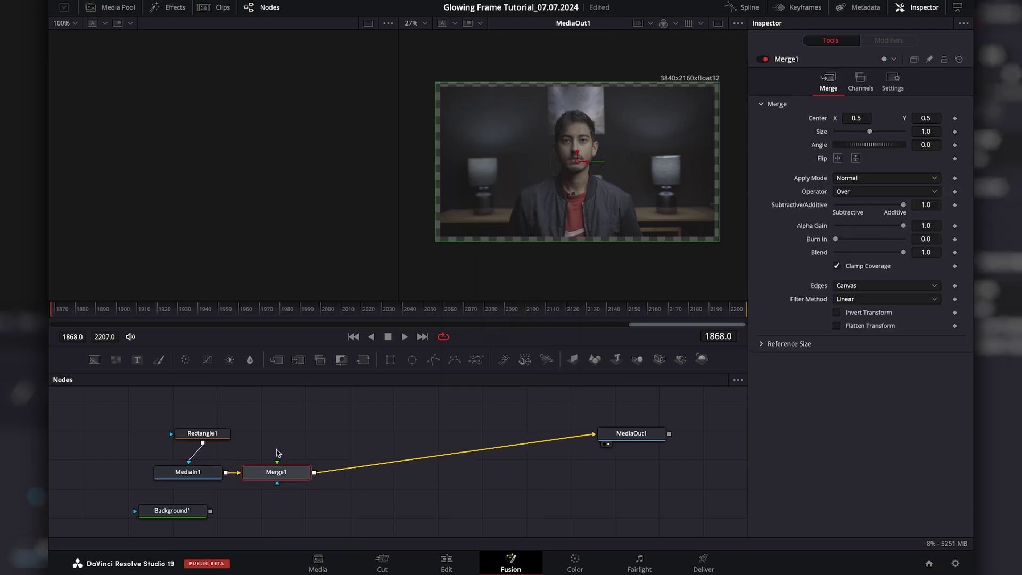
drag(262, 471, 294, 472)
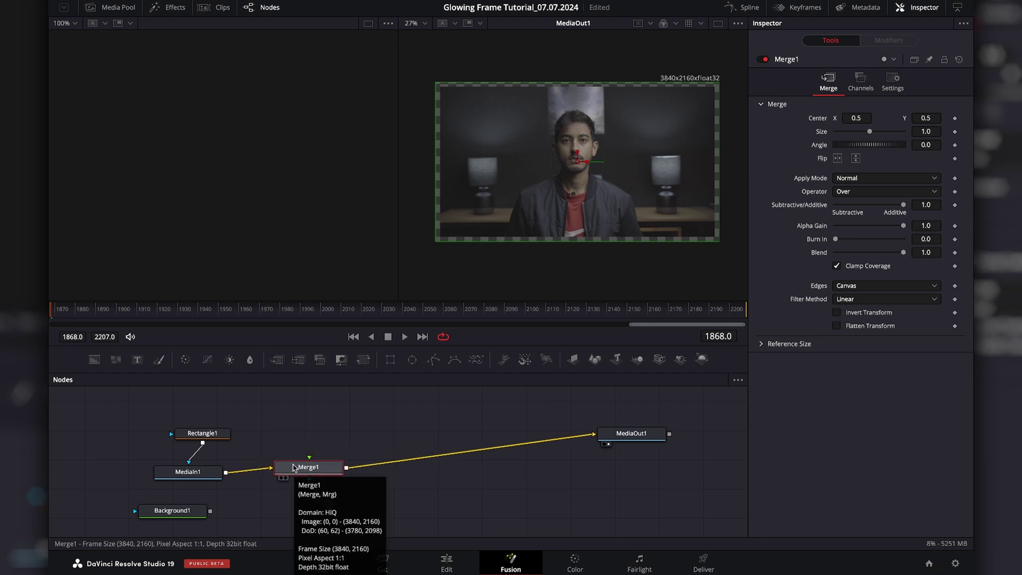
Connect Background1 into Merge1 and set its colour to solid white (RGB 1.0).
drag(207, 476, 204, 472)
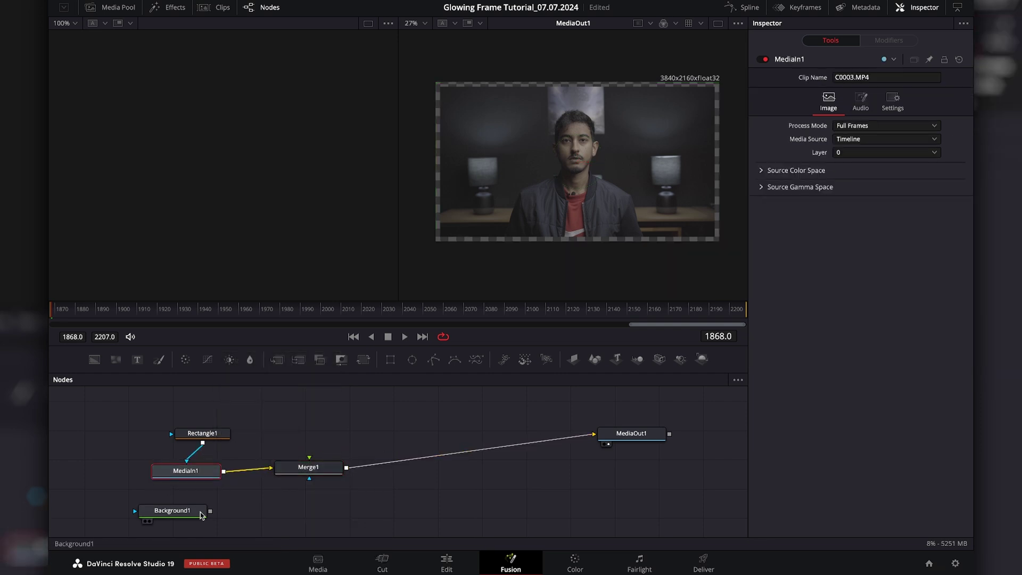
drag(200, 512, 223, 520)
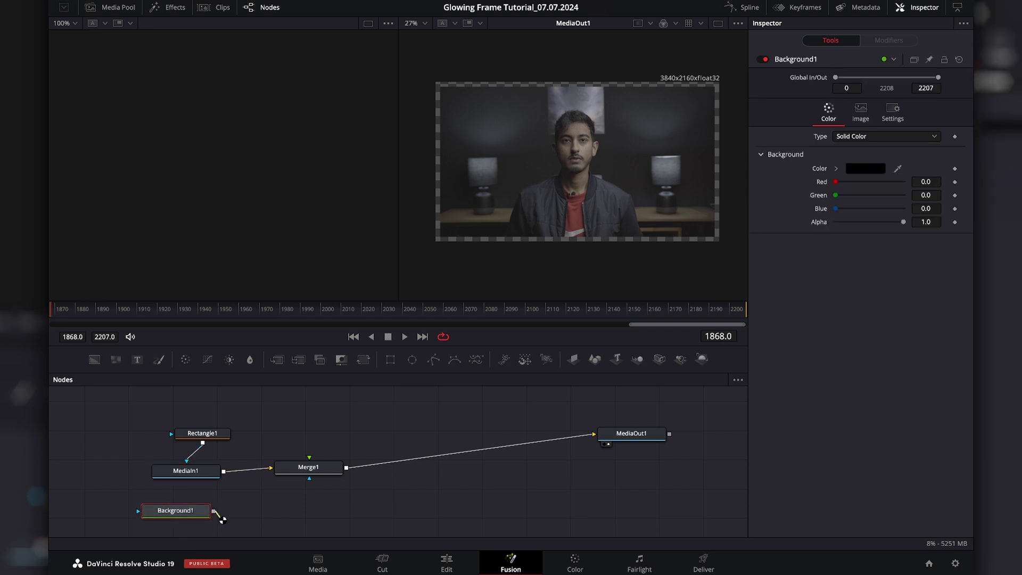
drag(294, 501, 309, 478)
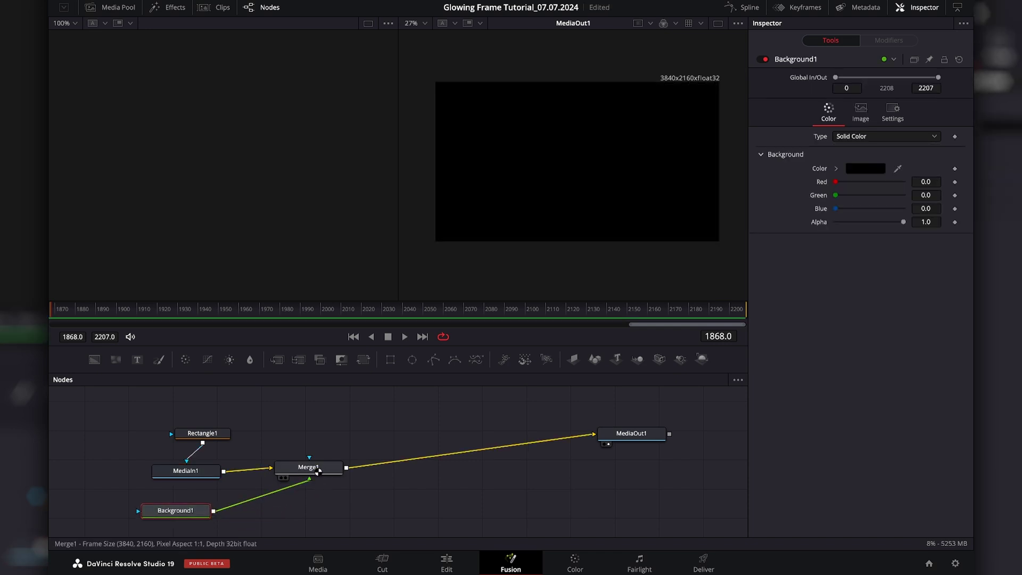
drag(192, 474, 194, 473)
drag(178, 511, 187, 510)
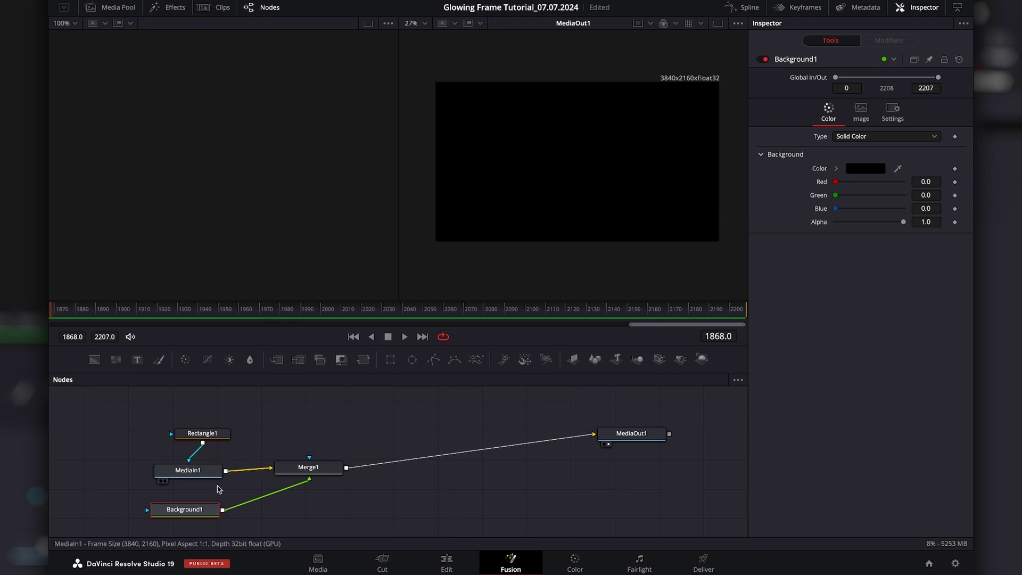
drag(314, 403, 203, 424)
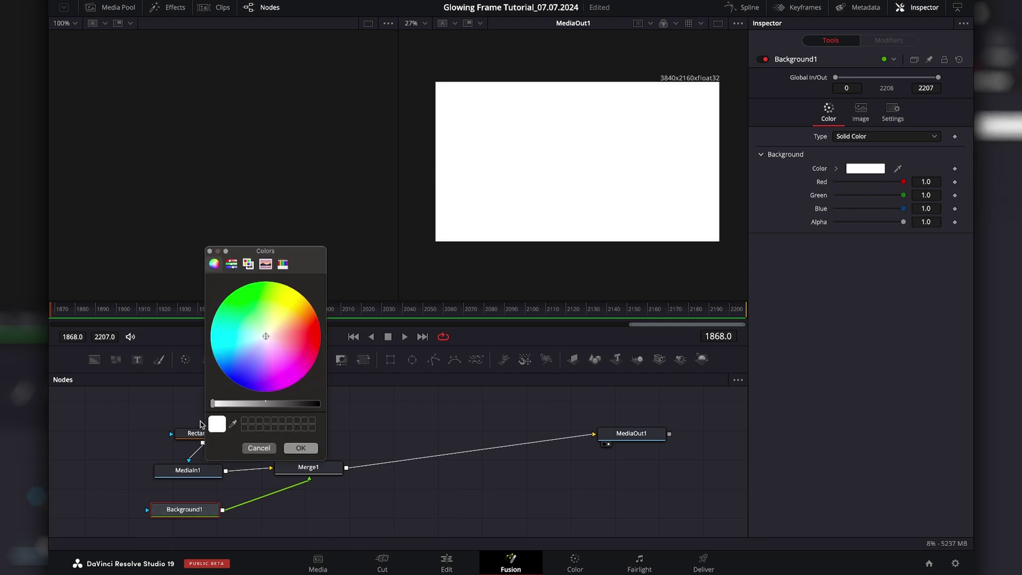
click(301, 448)
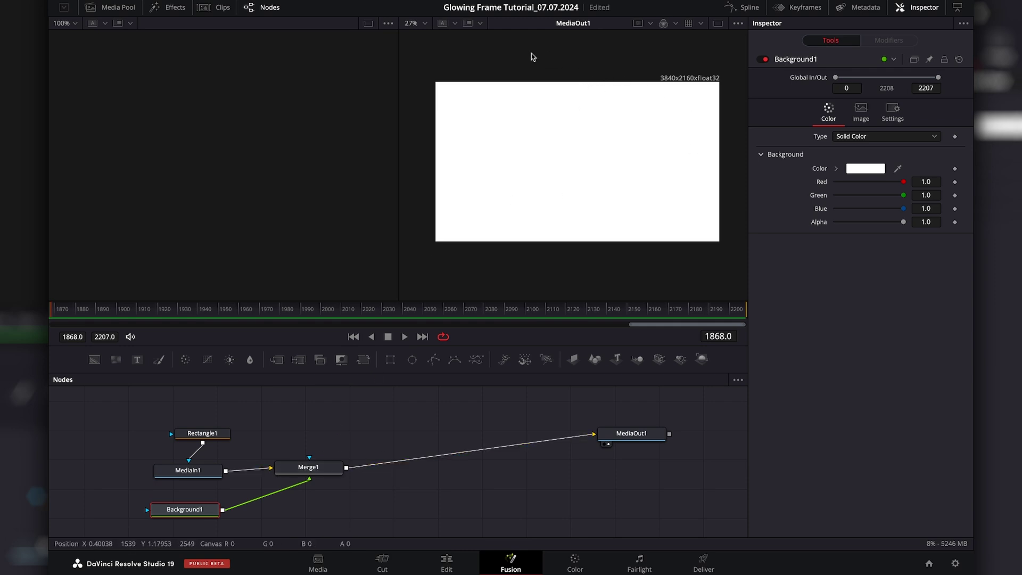
drag(179, 479, 186, 479)
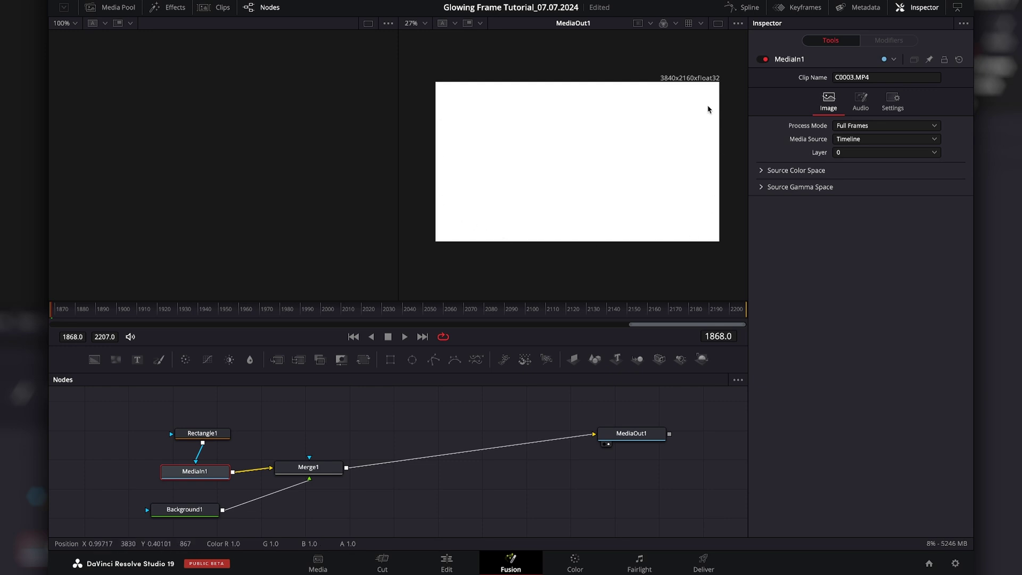
Paste a copy of Rectangle1 as Rectangle1_1 and place it beside Background1.
drag(217, 434, 241, 425)
click(241, 425)
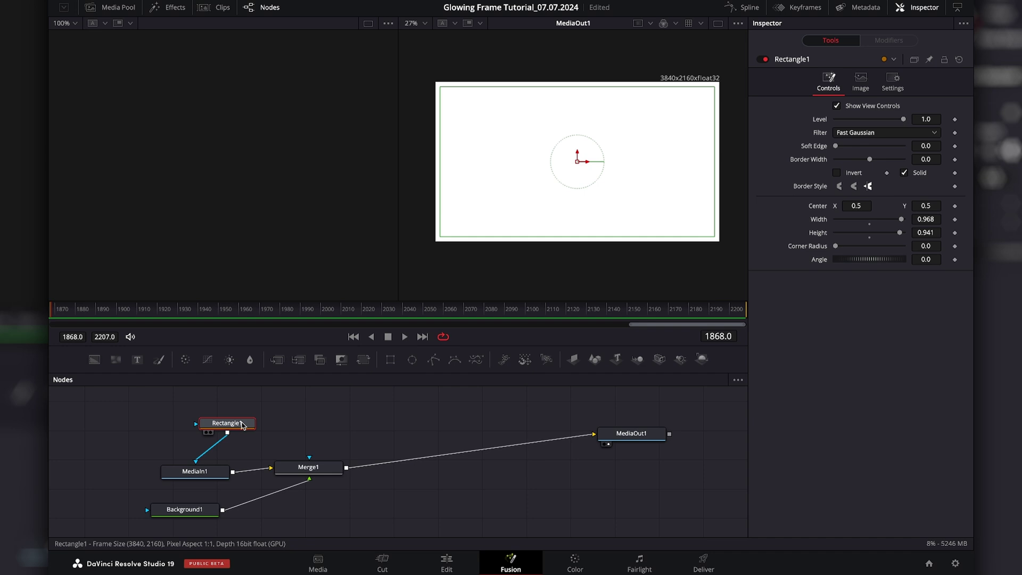
click(259, 428)
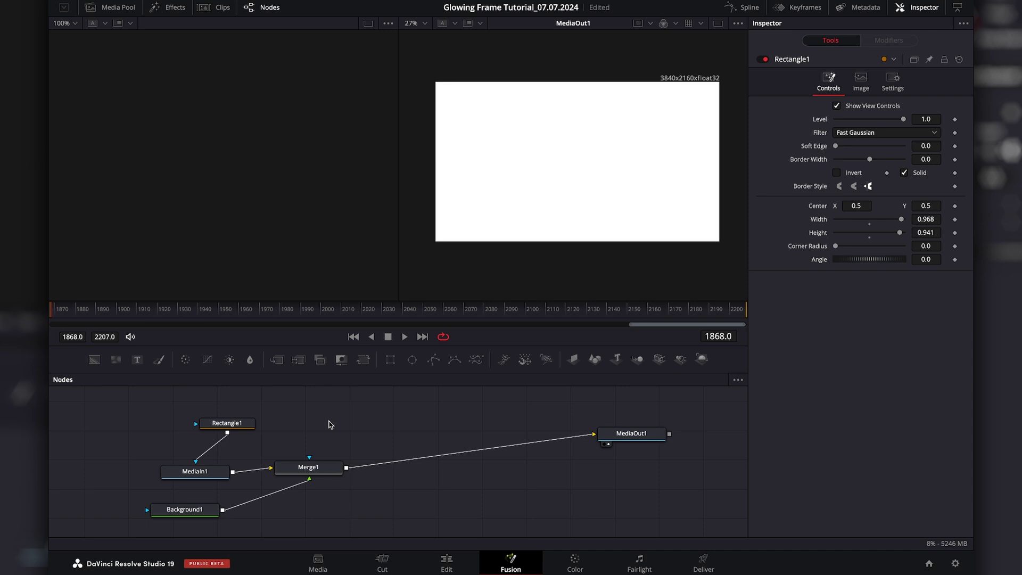
key(ctrl+v)
drag(334, 415, 184, 512)
Connect Rectangle1_1 as Background1's mask, untick Solid, and set Border Width to 0.006.
drag(101, 510, 108, 495)
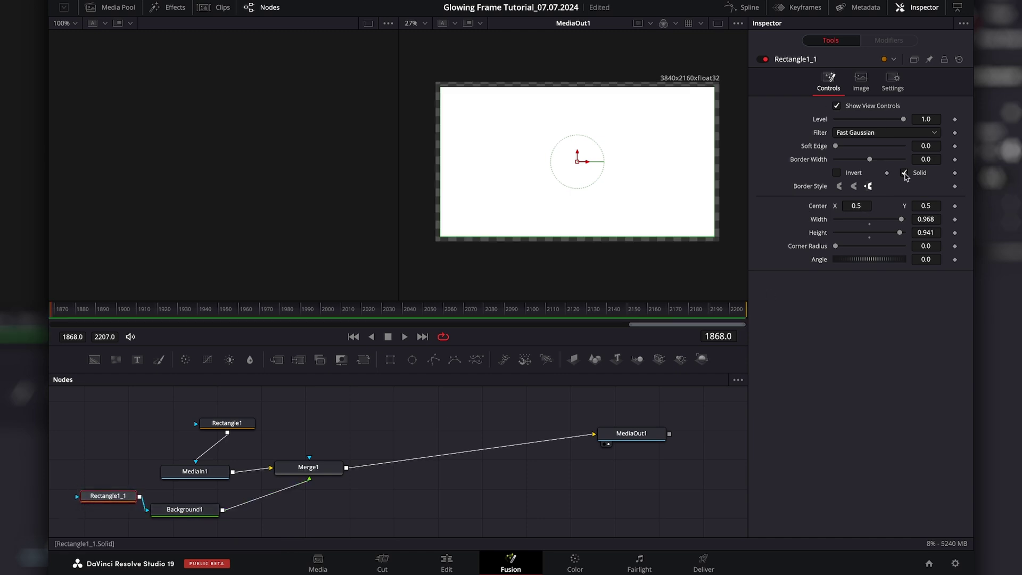
click(904, 173)
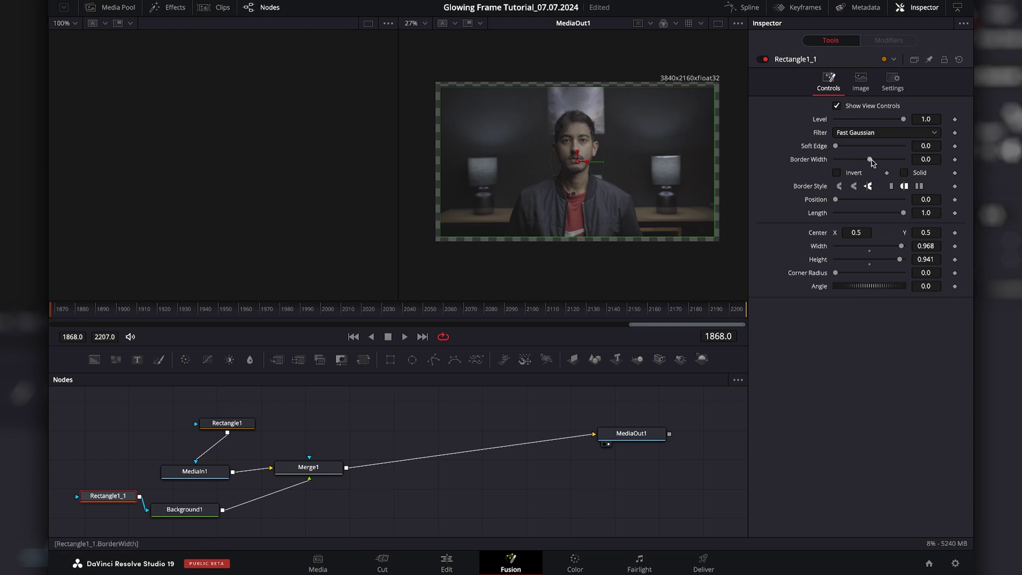
drag(871, 163, 871, 163)
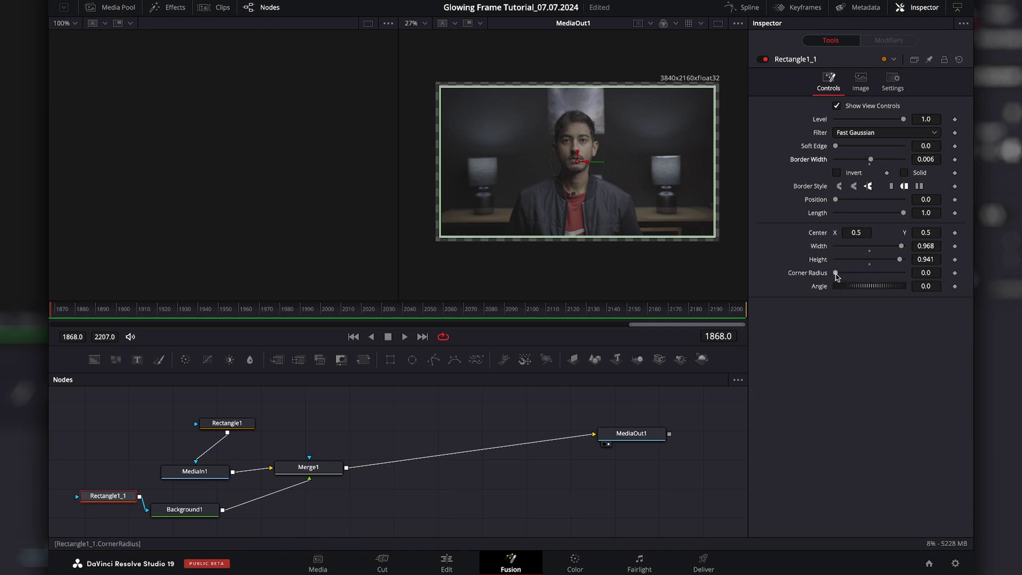
Try different Corner Radius values on the Rectangle1_1 outline.
drag(836, 274, 838, 274)
scroll(453, 84, up, 2)
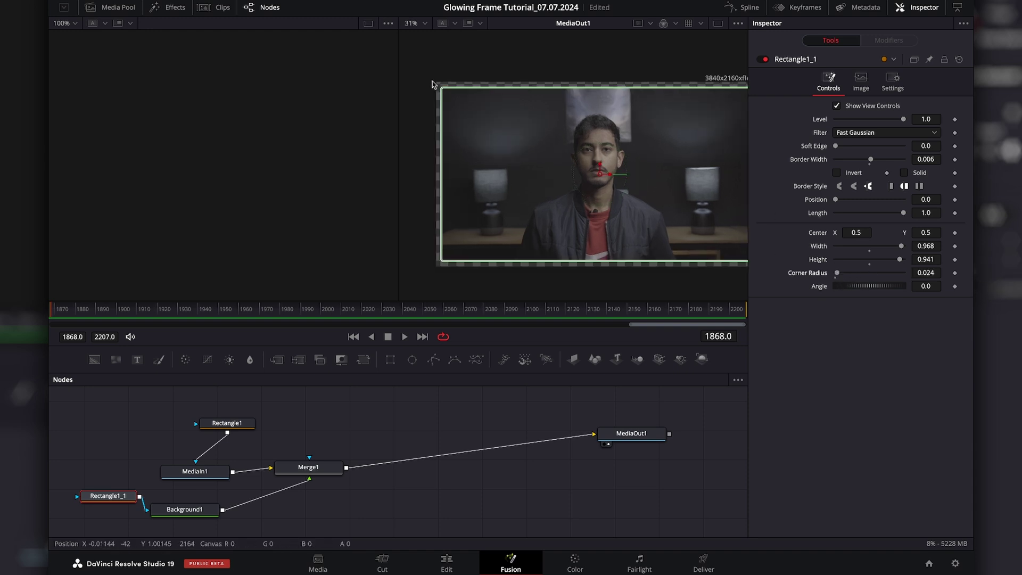
scroll(453, 84, up, 6)
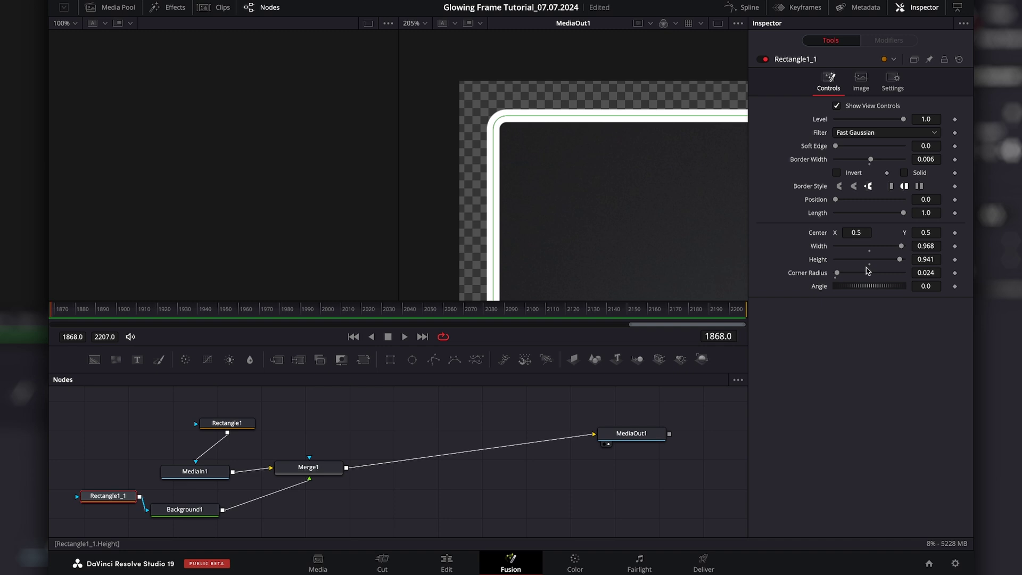
mouse_move(833, 272)
mouse_down()
mouse_move(885, 276)
mouse_move(852, 274)
mouse_up()
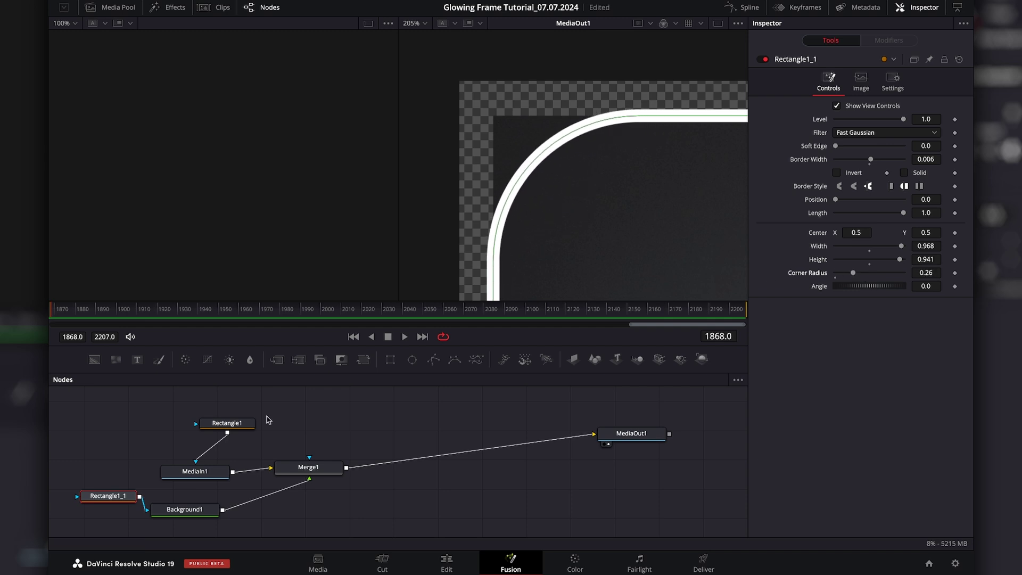
Set Rectangle1's corner radius to 0.055 and the Rectangle1_1 outline's to 0.039.
click(246, 428)
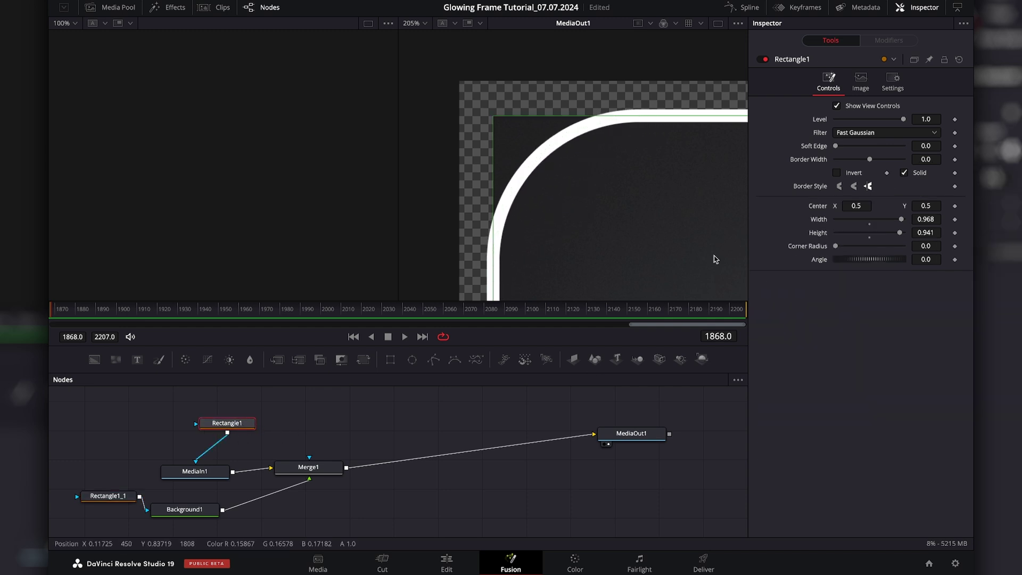
mouse_move(836, 246)
mouse_down()
mouse_move(847, 249)
mouse_move(838, 252)
mouse_up()
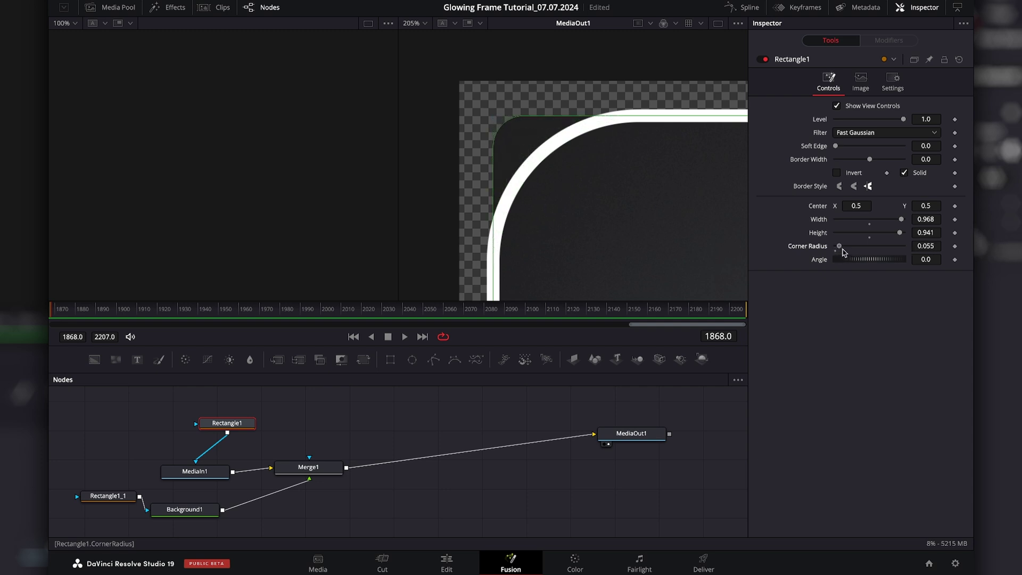
click(108, 496)
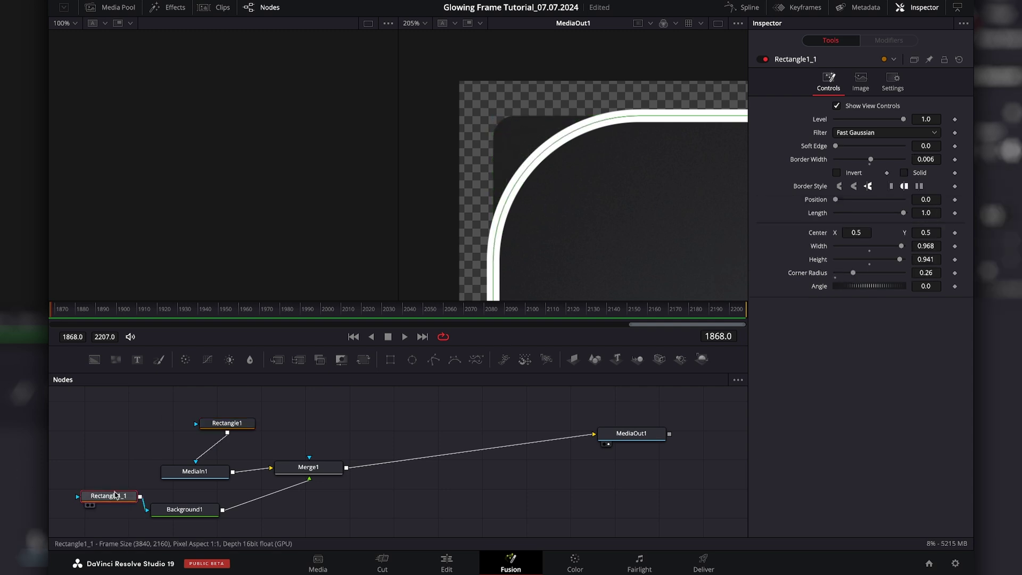
drag(853, 273, 838, 272)
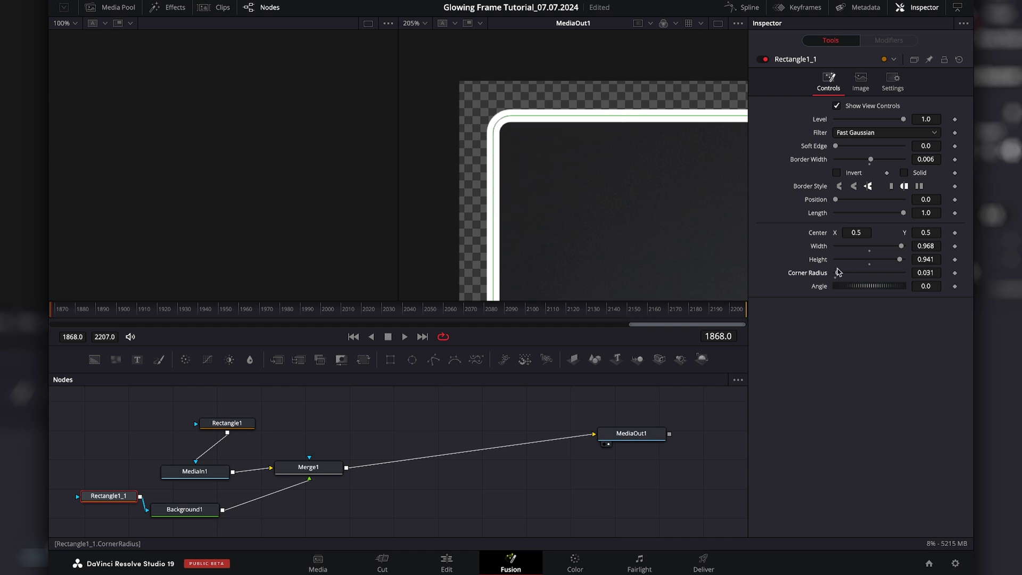
scroll(554, 196, down, 10)
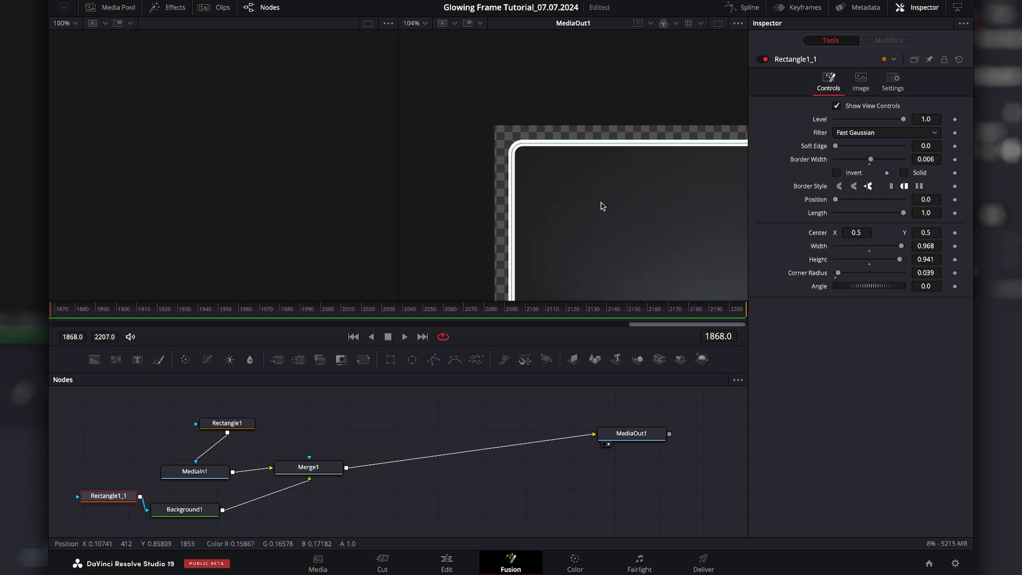
scroll(554, 166, up, 5)
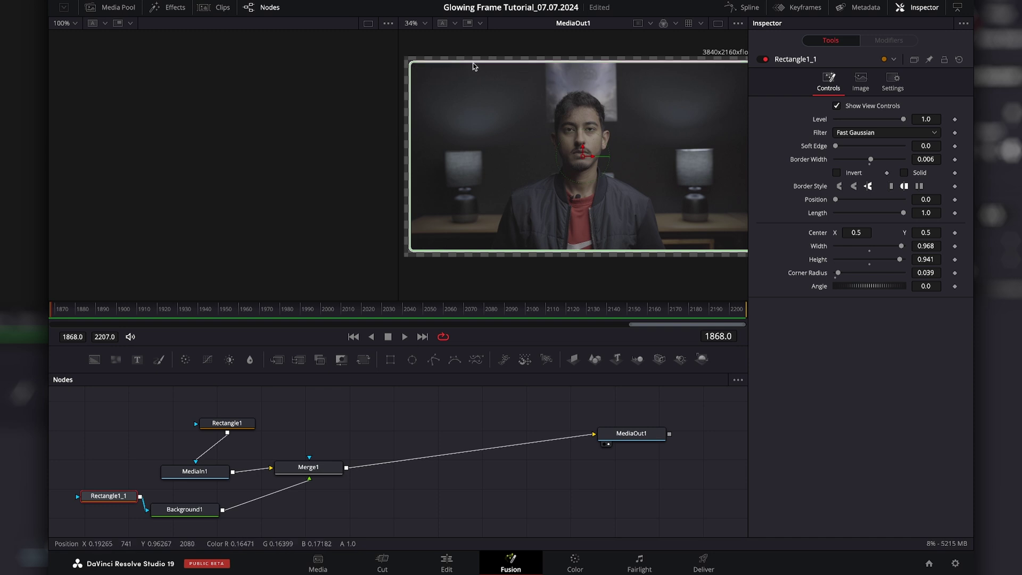
Insert a Soft Glow node after Background1.
mouse_move(206, 514)
mouse_down()
mouse_move(214, 494)
mouse_move(211, 519)
mouse_up()
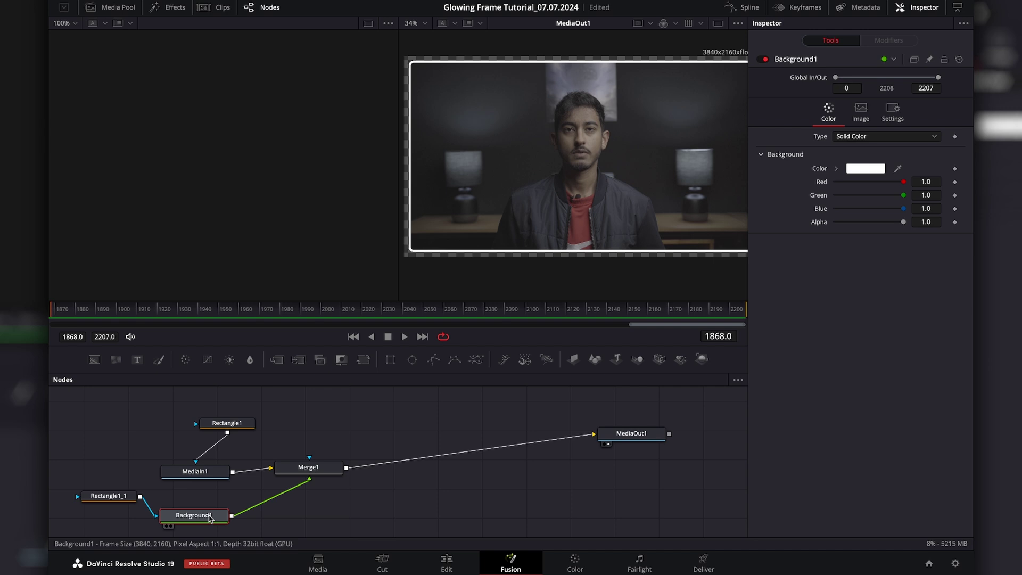
key(shift+space)
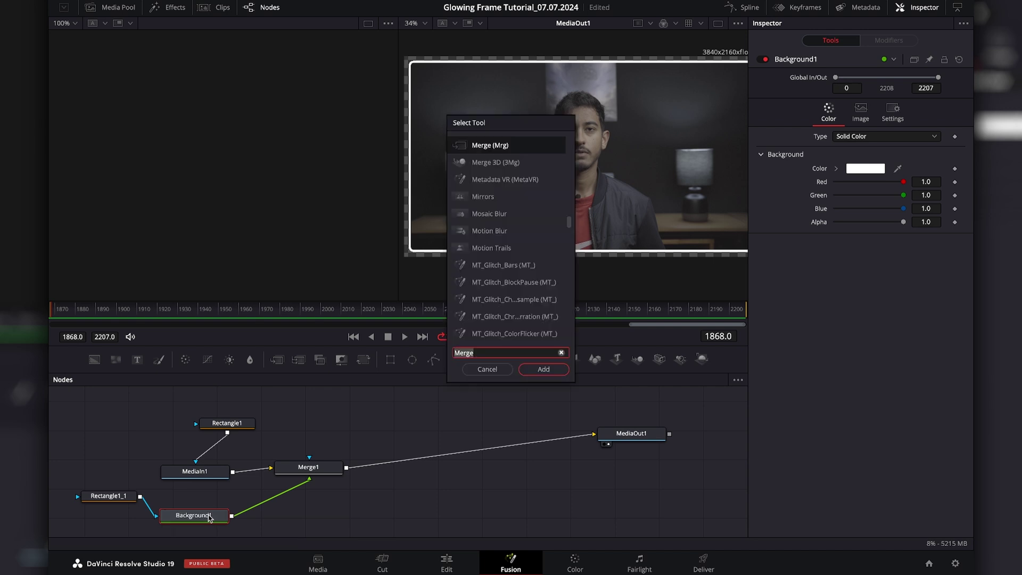
text(SOFT)
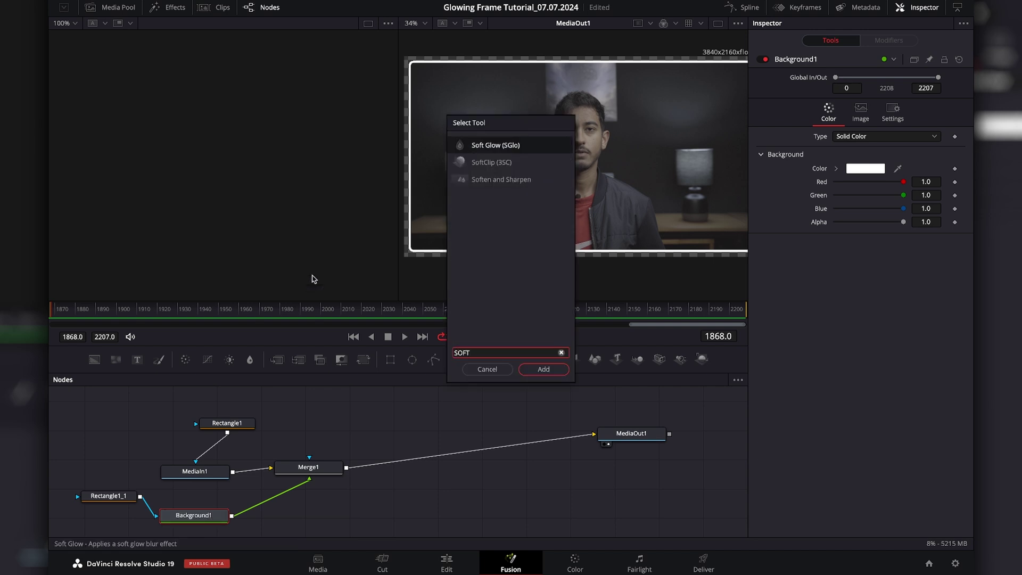
click(510, 149)
click(543, 370)
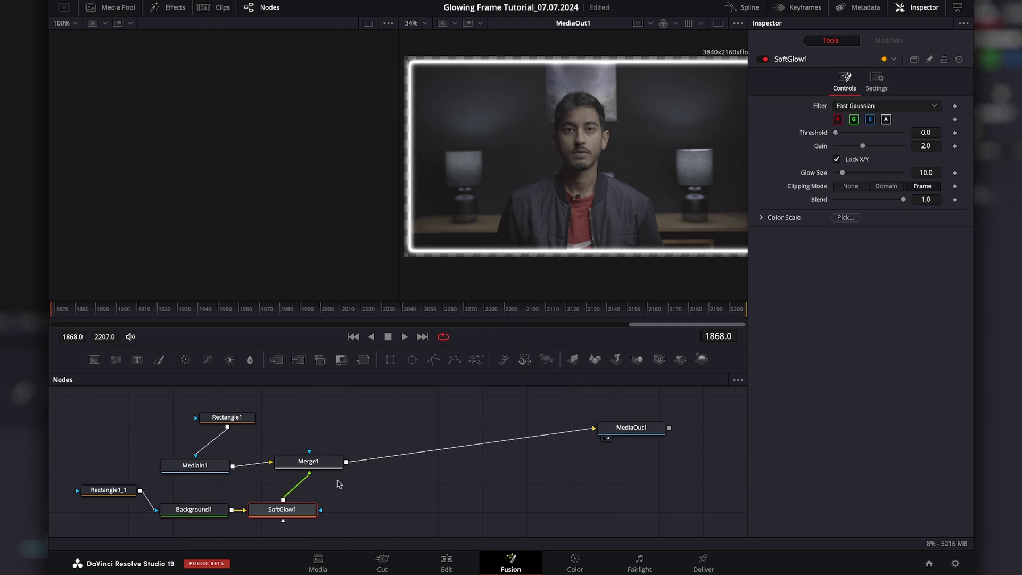
Set SoftGlow1 to gain 1.102, glow size 6.3 and threshold 0.197.
scroll(470, 107, up, 2)
scroll(470, 107, up, 3)
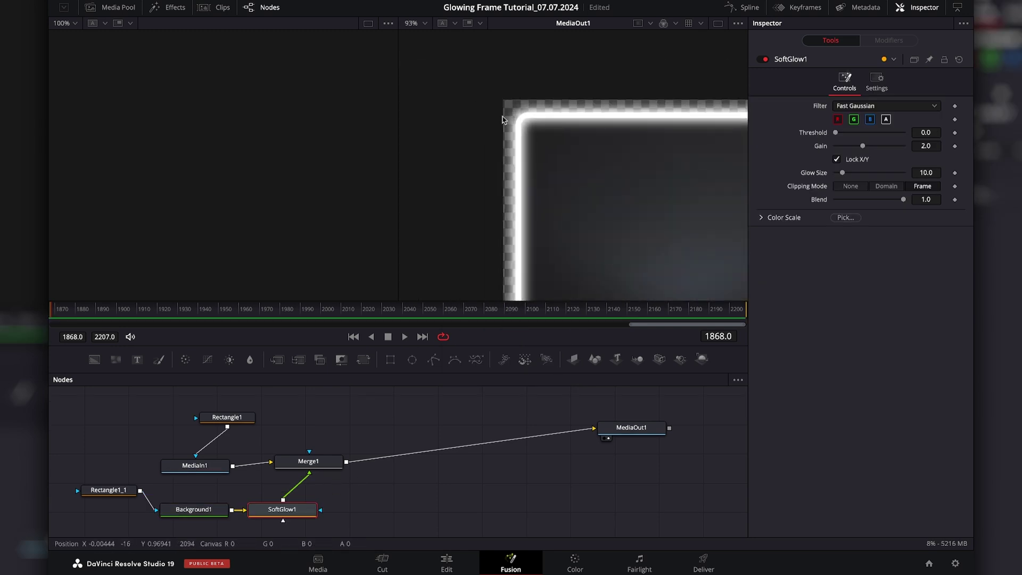
scroll(548, 146, up, 1)
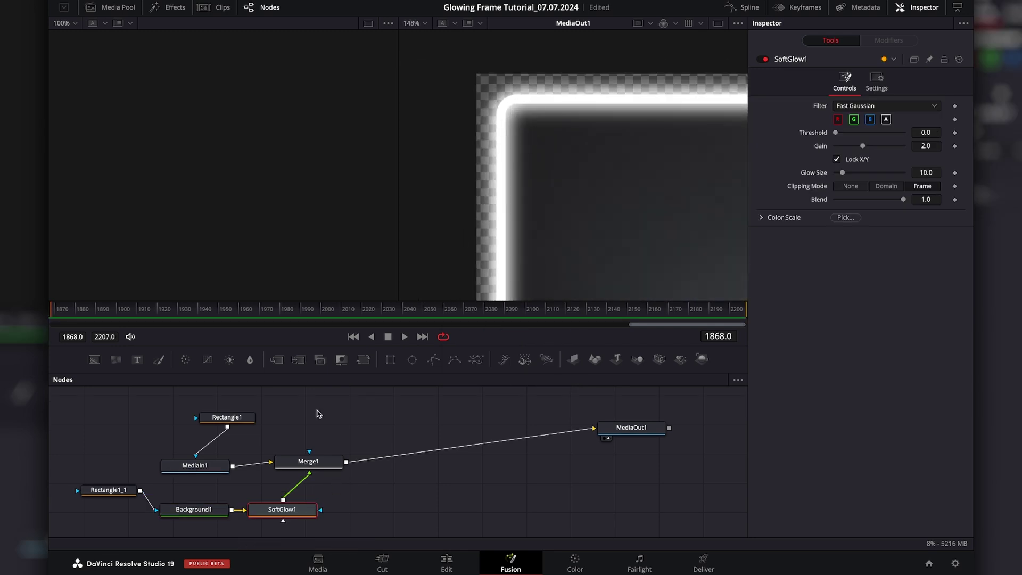
drag(300, 515, 311, 515)
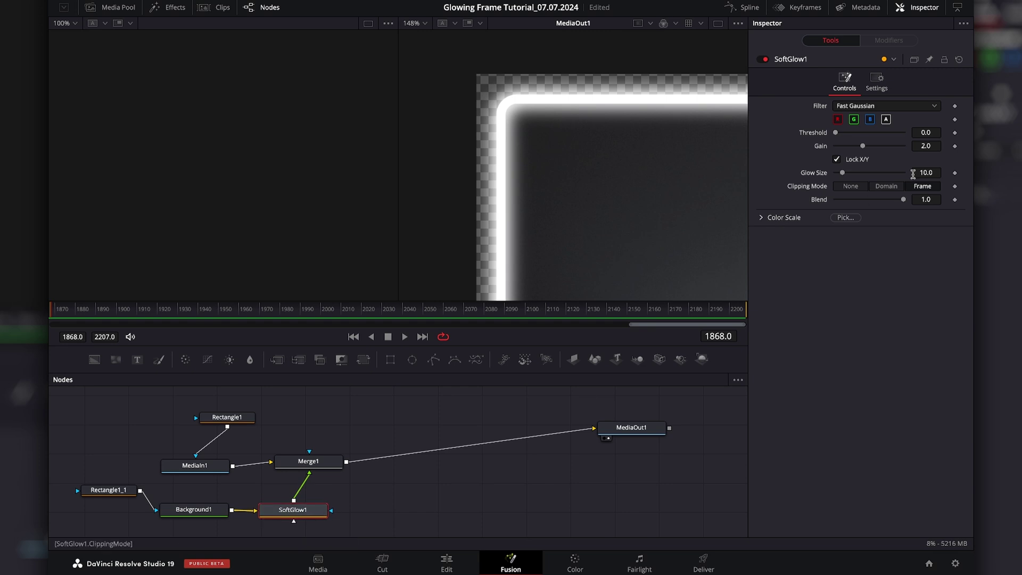
mouse_move(862, 146)
mouse_down()
mouse_move(874, 151)
mouse_move(847, 151)
mouse_move(864, 179)
mouse_move(837, 176)
mouse_move(850, 148)
mouse_move(841, 134)
mouse_move(852, 136)
mouse_up()
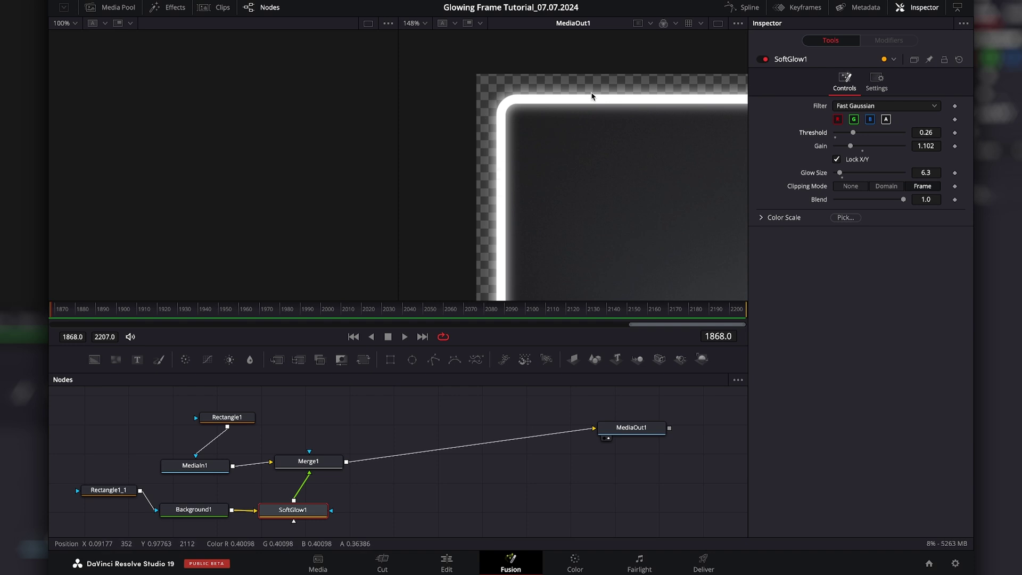
drag(853, 135, 849, 135)
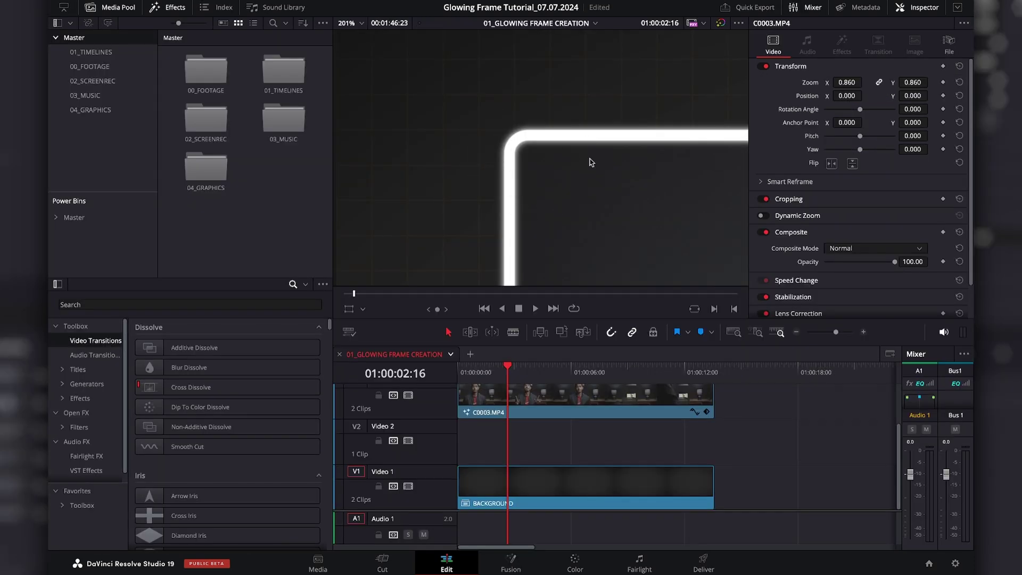
Change Background1's colour to red (R 1.0, G 0.054901, B 0.0) in Fusion.
scroll(591, 162, down, 6)
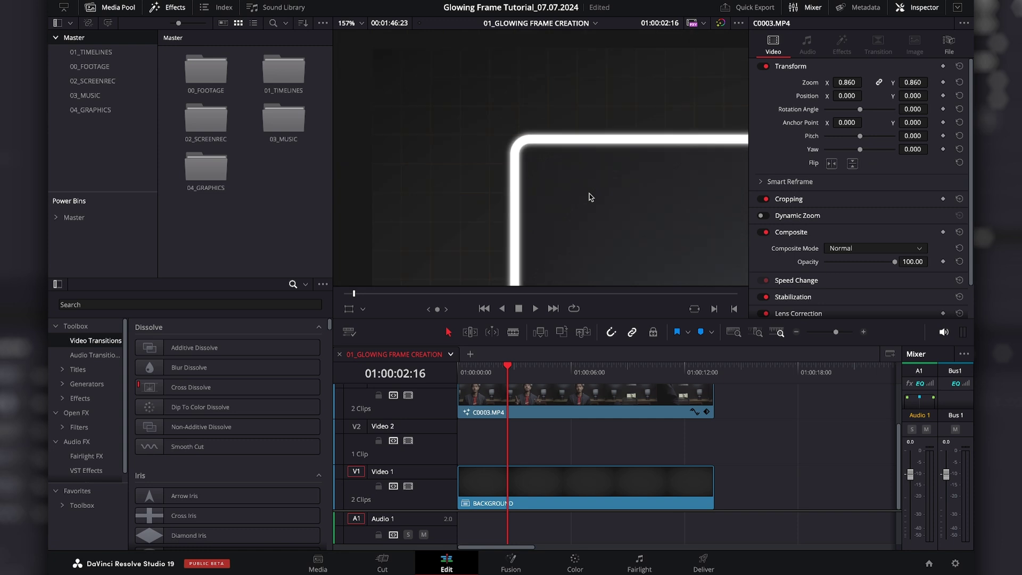
scroll(524, 438, up, 2)
click(525, 438)
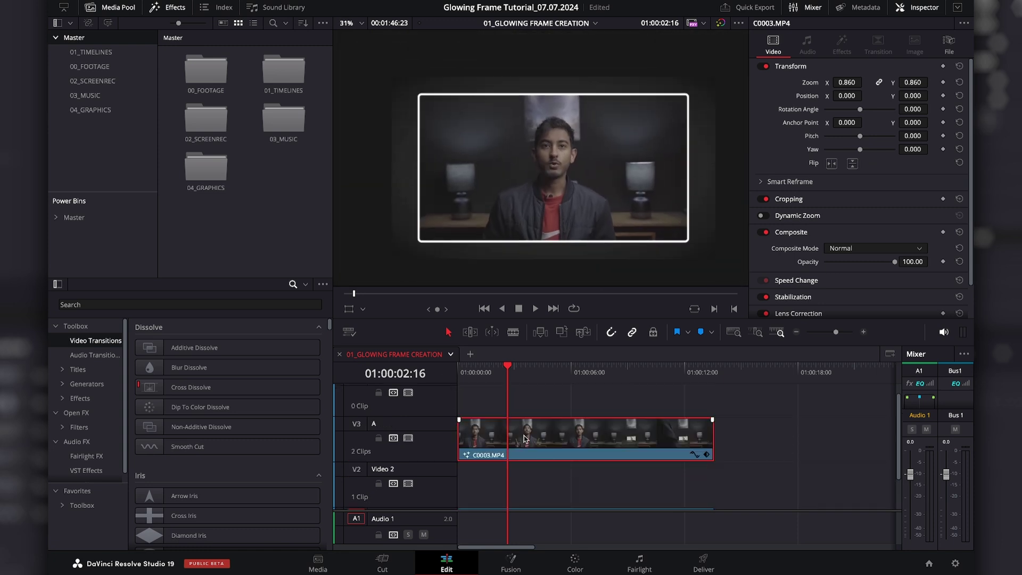
click(522, 557)
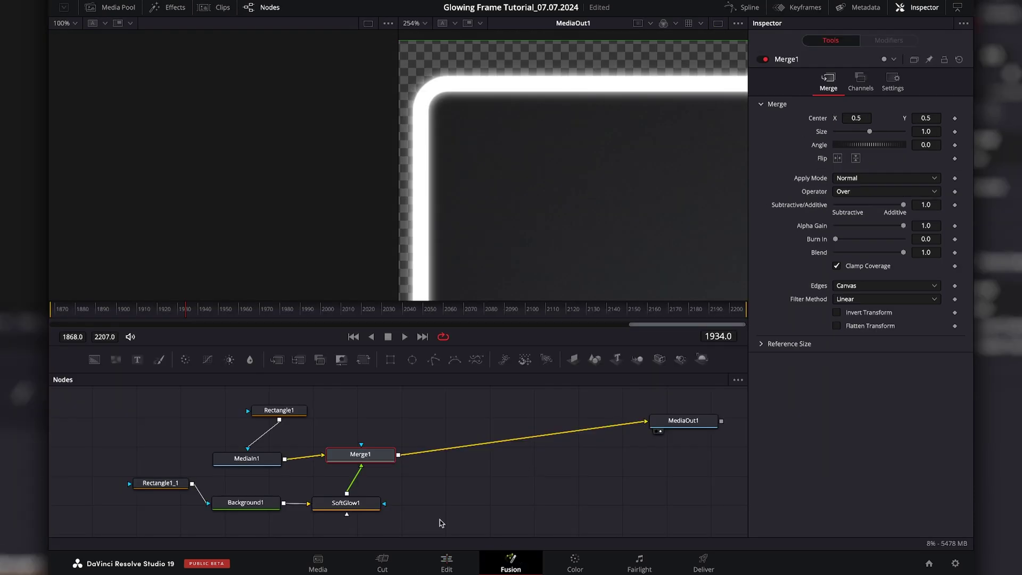
click(249, 506)
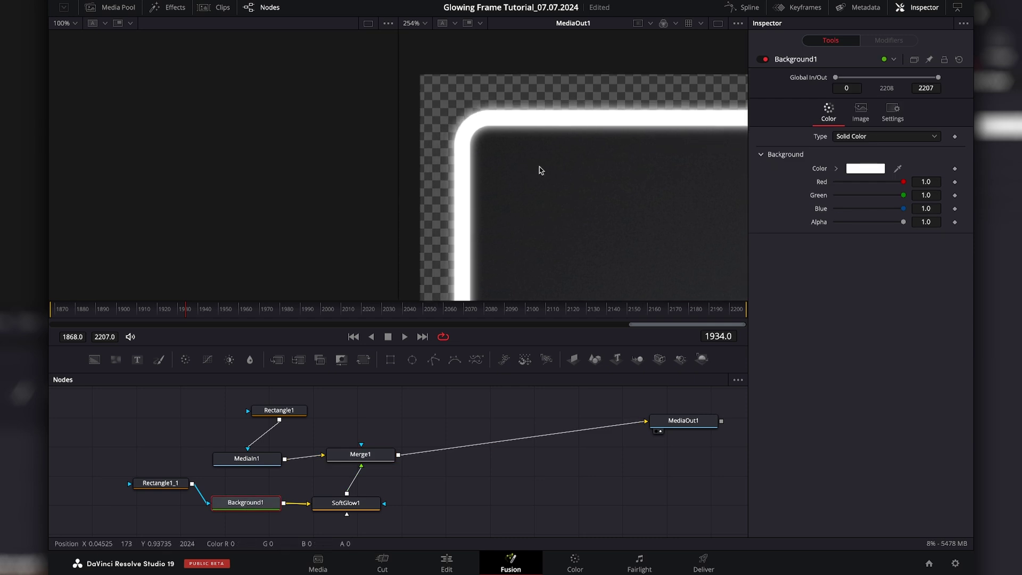
click(861, 169)
drag(260, 356, 456, 329)
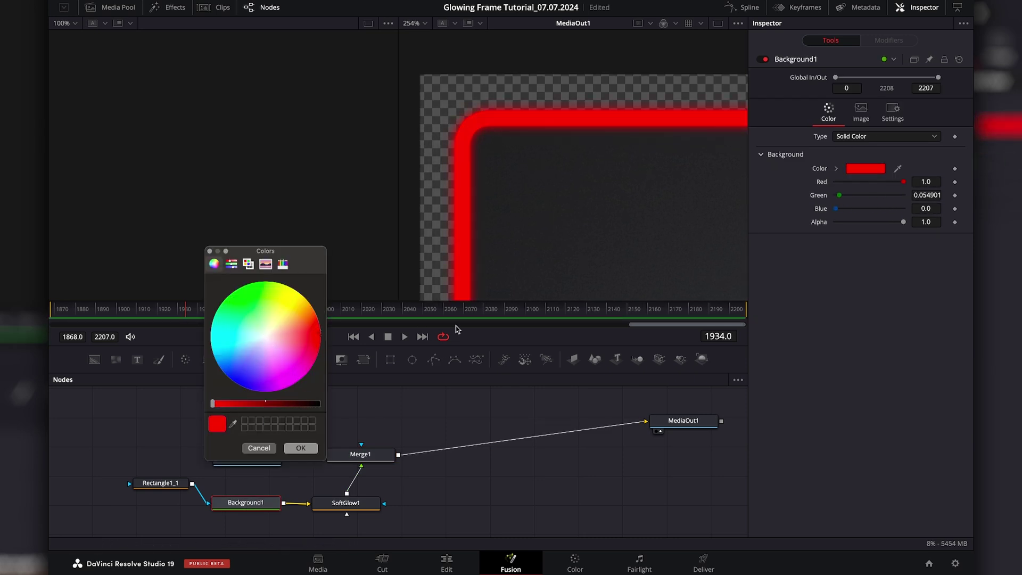
click(301, 448)
Review the red glowing frame around C0003.MP4 on the Edit page.
click(446, 563)
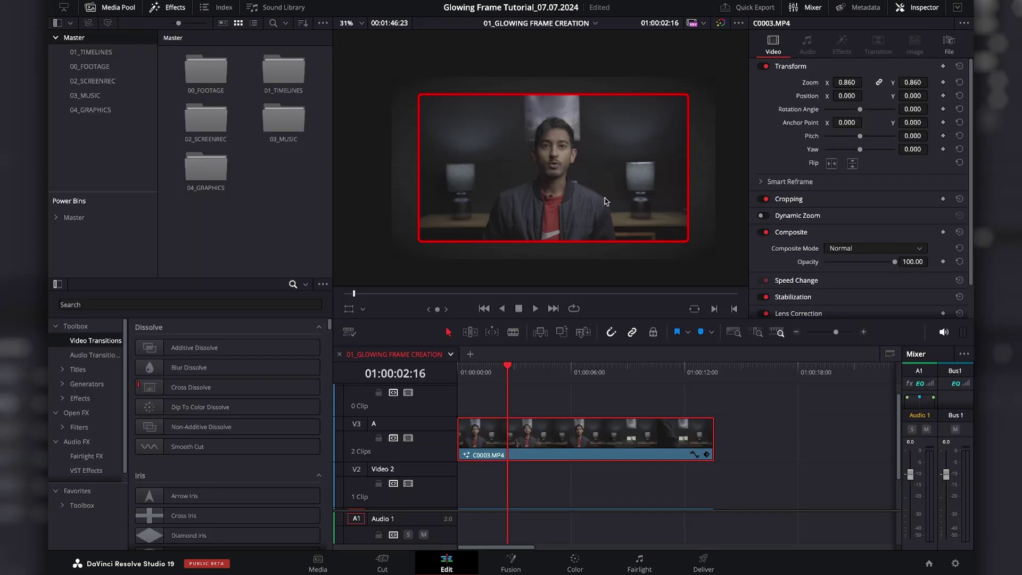
scroll(463, 158, up, 6)
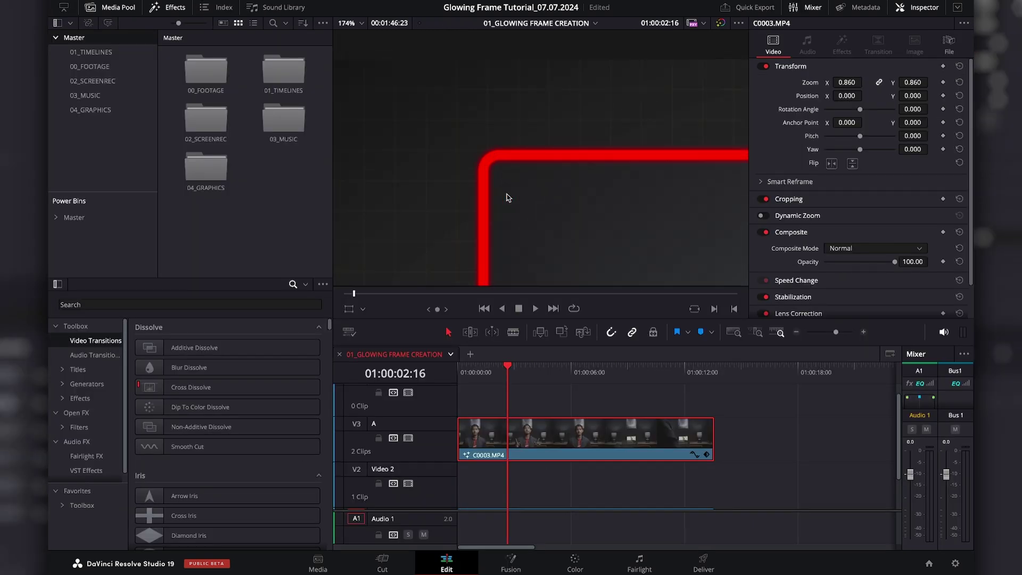
scroll(525, 169, up, 4)
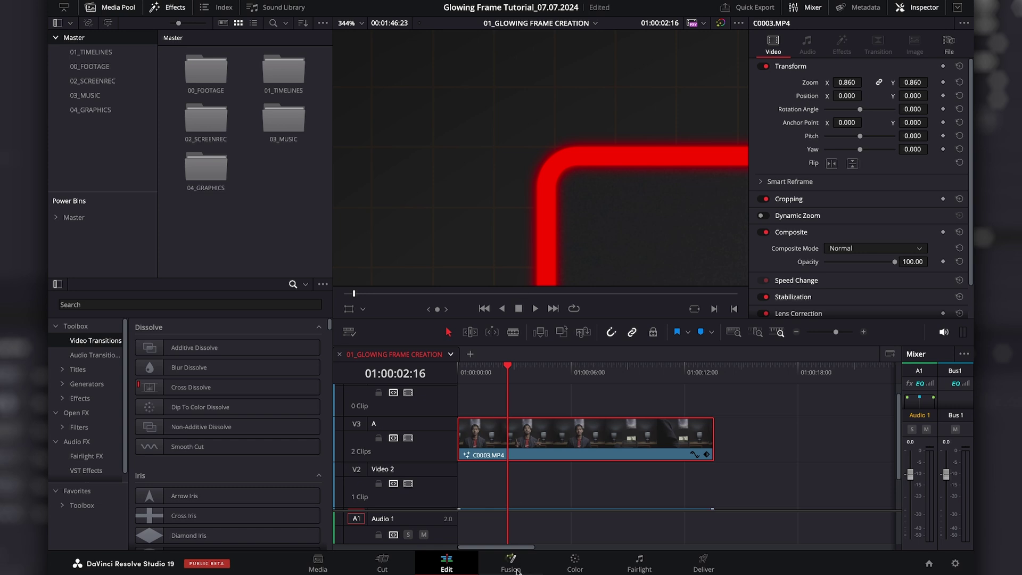
Raise SoftGlow1's gain to 1.575 with glow size 8.7 on the Fusion page, then return to Edit.
click(511, 565)
click(343, 507)
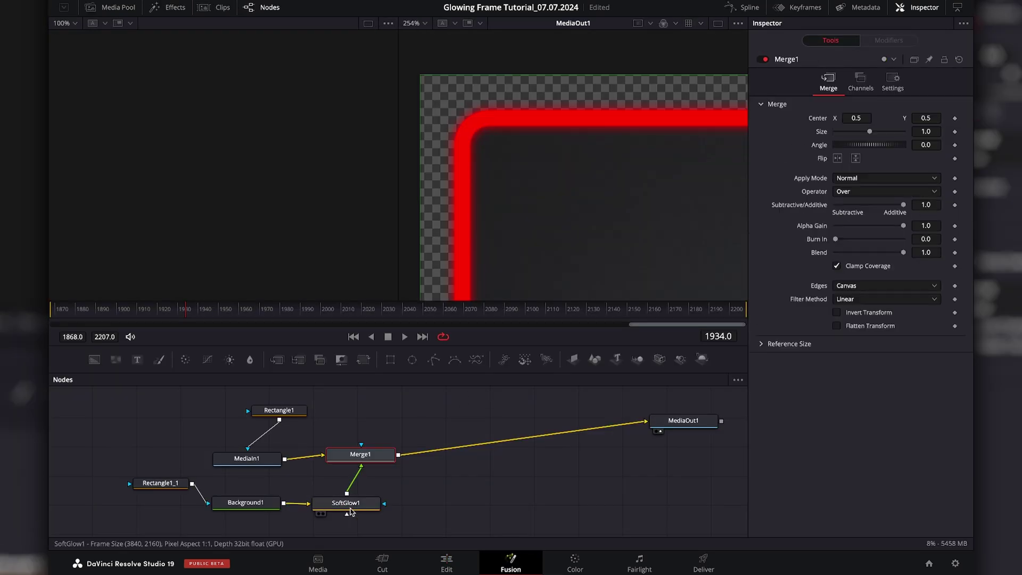
drag(851, 147, 856, 148)
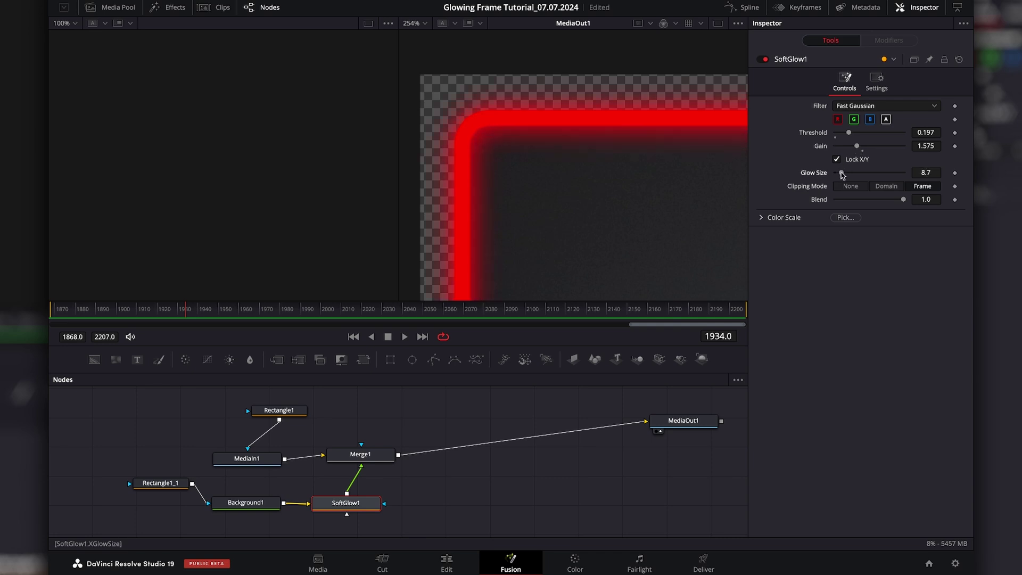
click(452, 561)
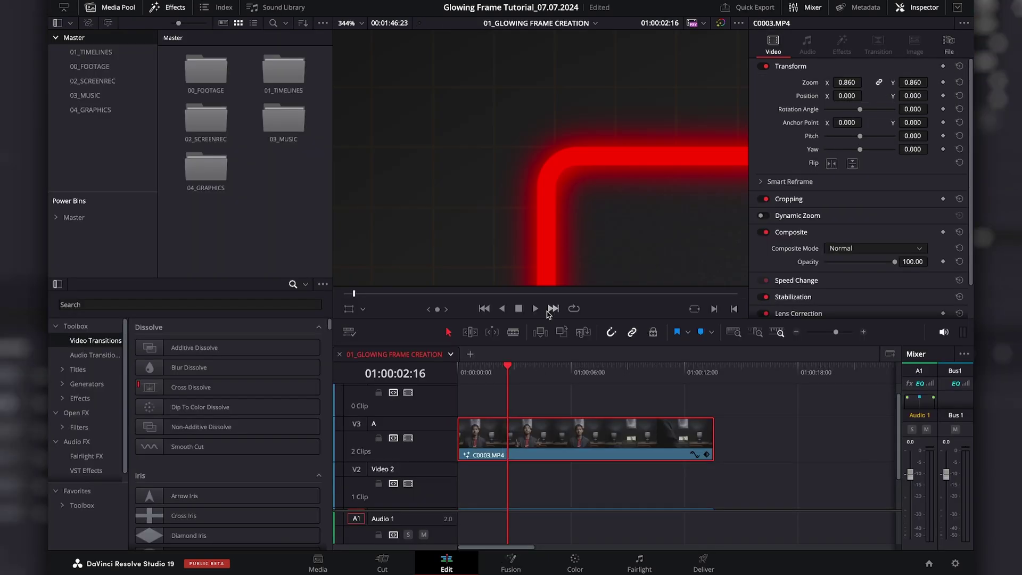